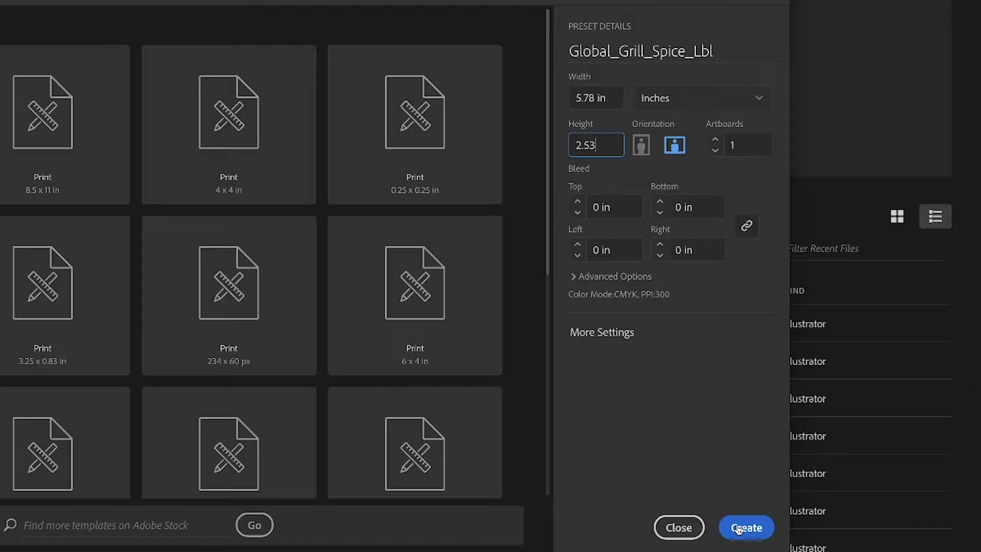
Step: Create the 5.78 x 2.53 in landscape document Global_Grill_Spice_Lbl and show its rulers
click(738, 529)
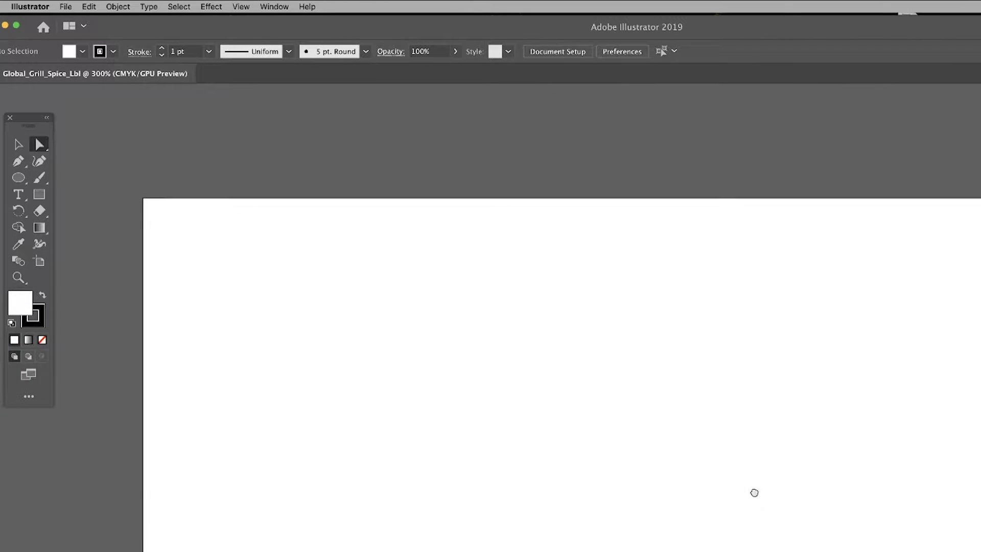
click(242, 9)
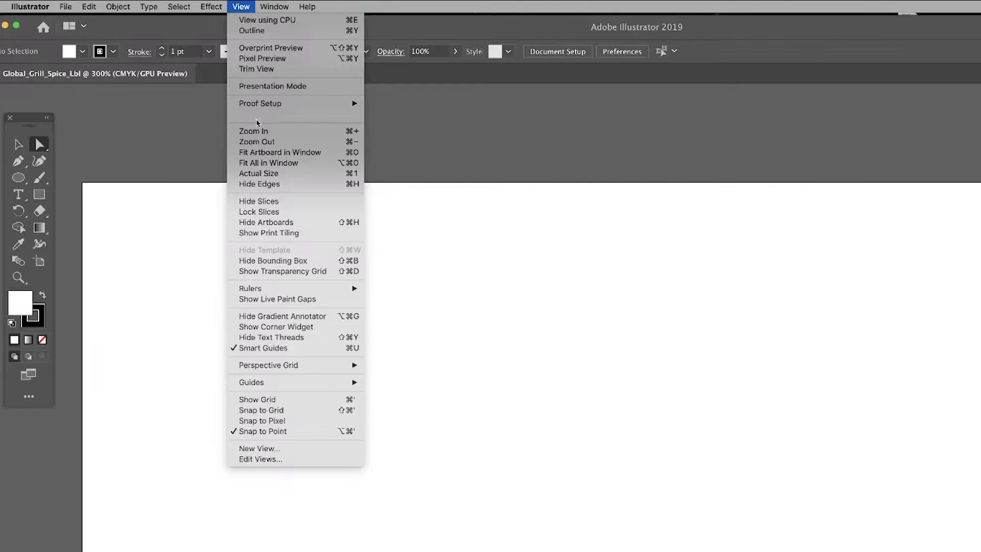
mouse_move(261, 288)
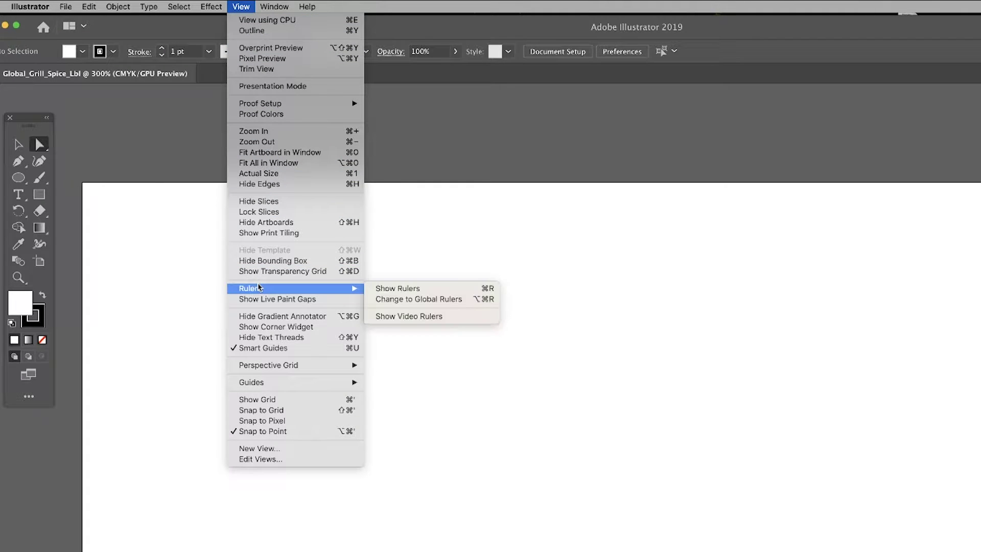
click(391, 291)
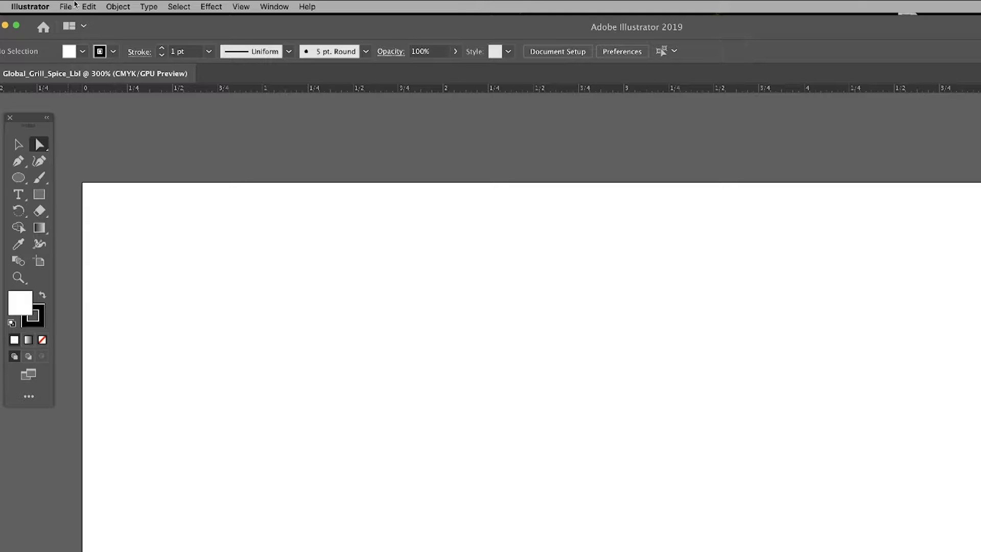
Step: Change the document color mode to RGB Color
click(73, 6)
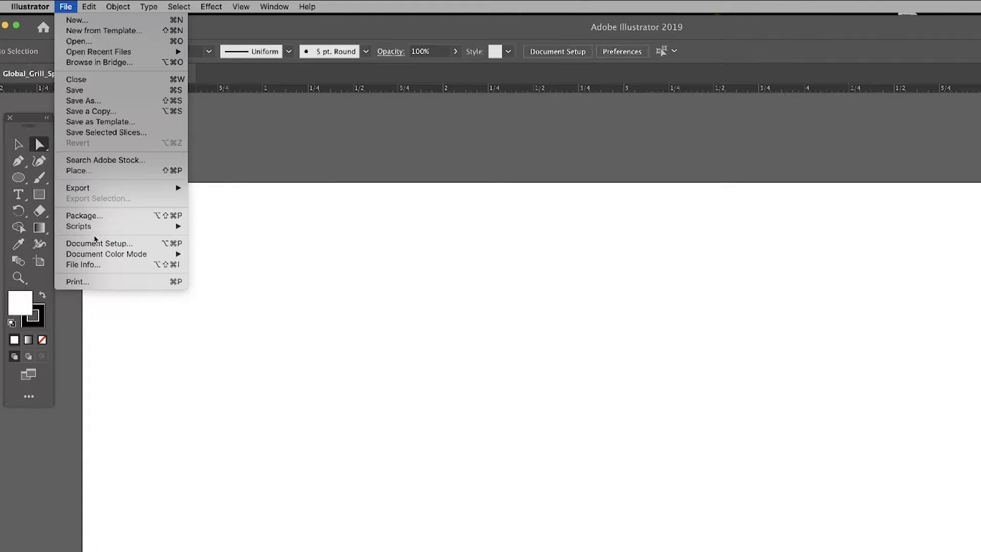
mouse_move(96, 255)
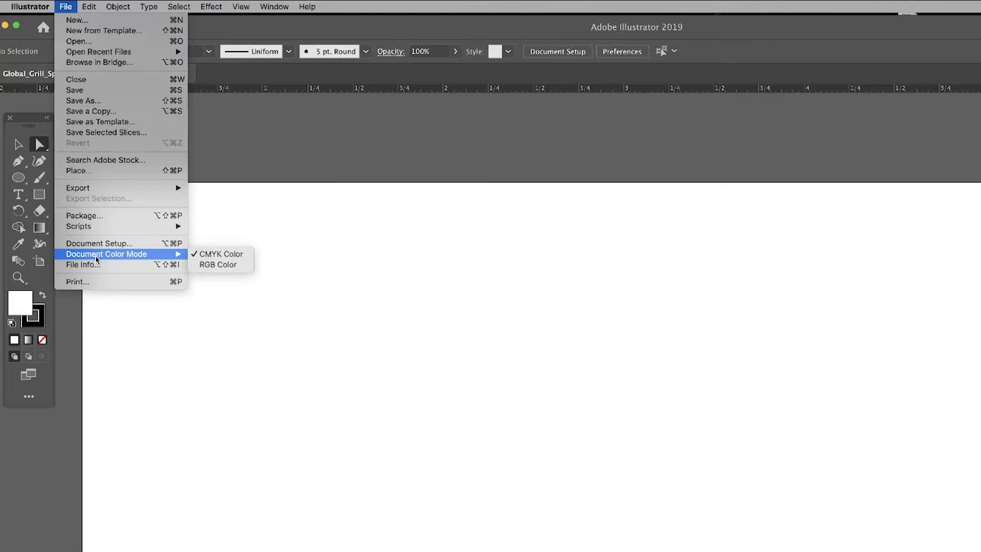
click(212, 266)
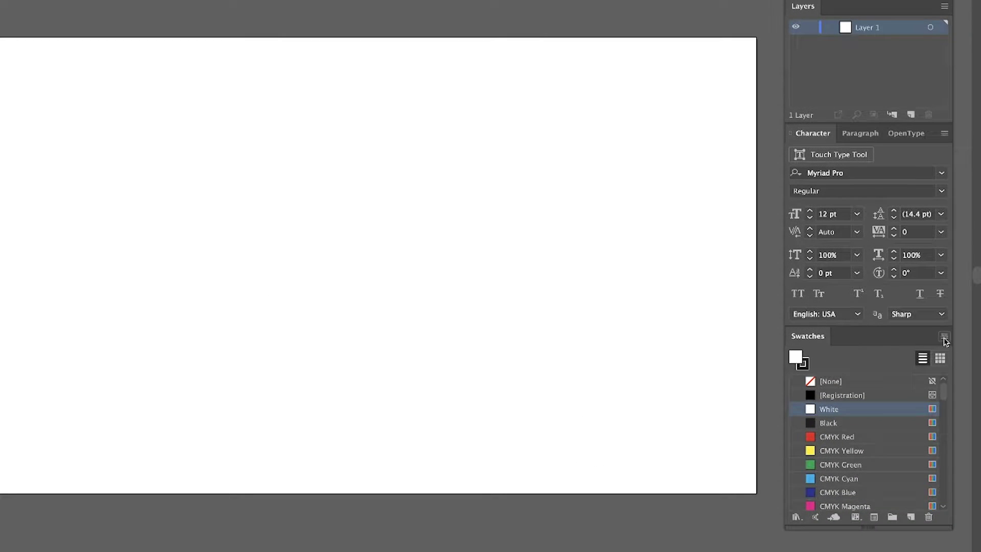
Step: Delete all unused swatches from the document and collapse the Grays color group
click(944, 339)
click(900, 406)
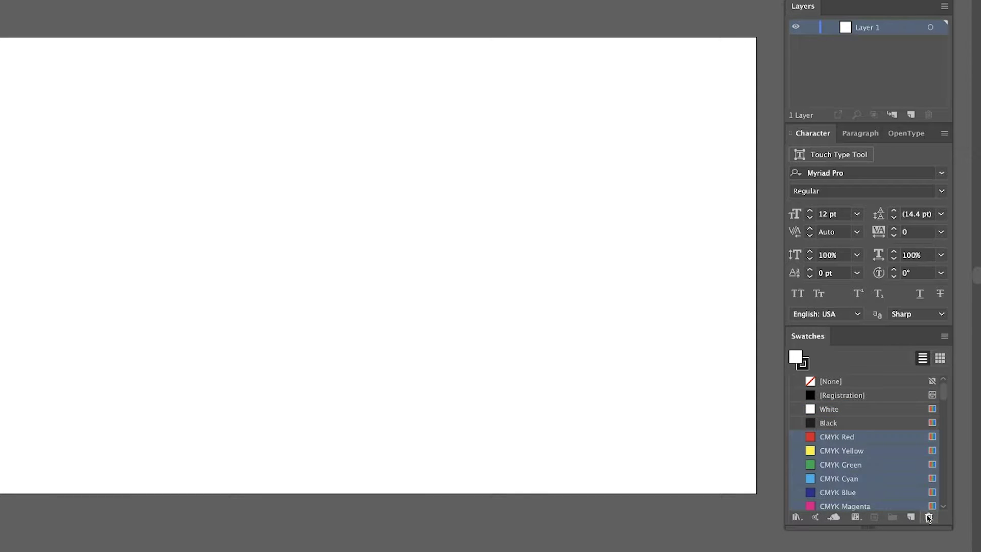
click(929, 518)
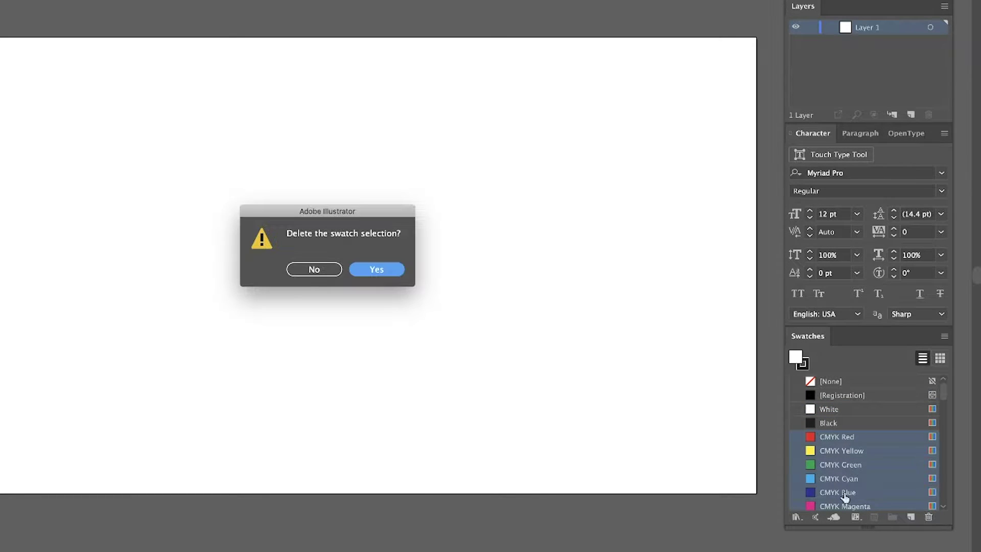
click(382, 274)
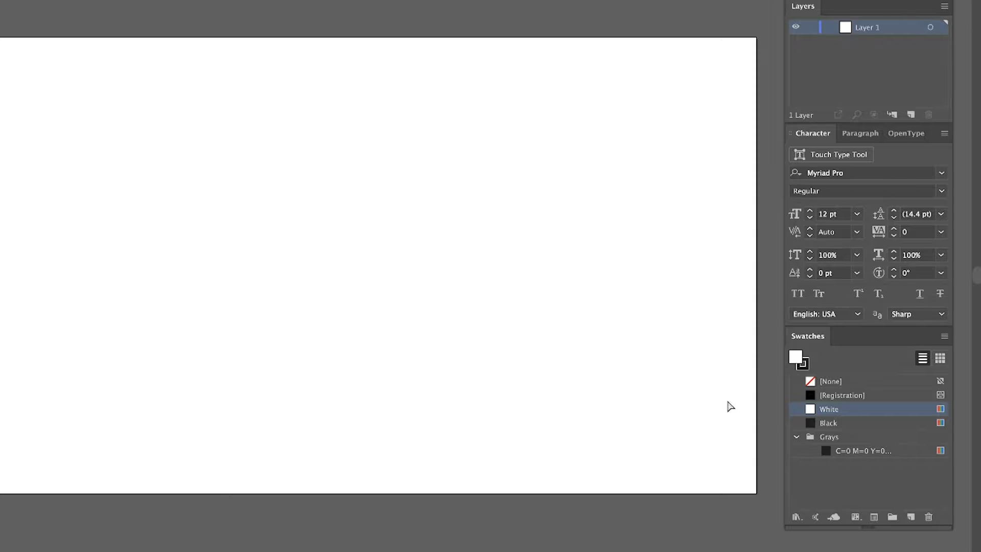
click(796, 438)
Step: Create a white swatch named SpotColor_White with color type Spot Color in RGB mode
click(944, 336)
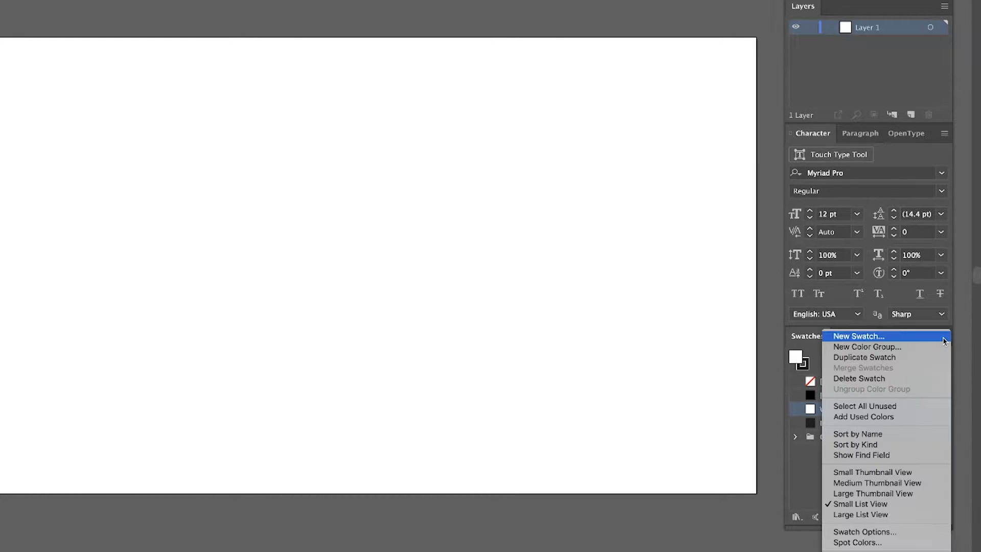
click(875, 340)
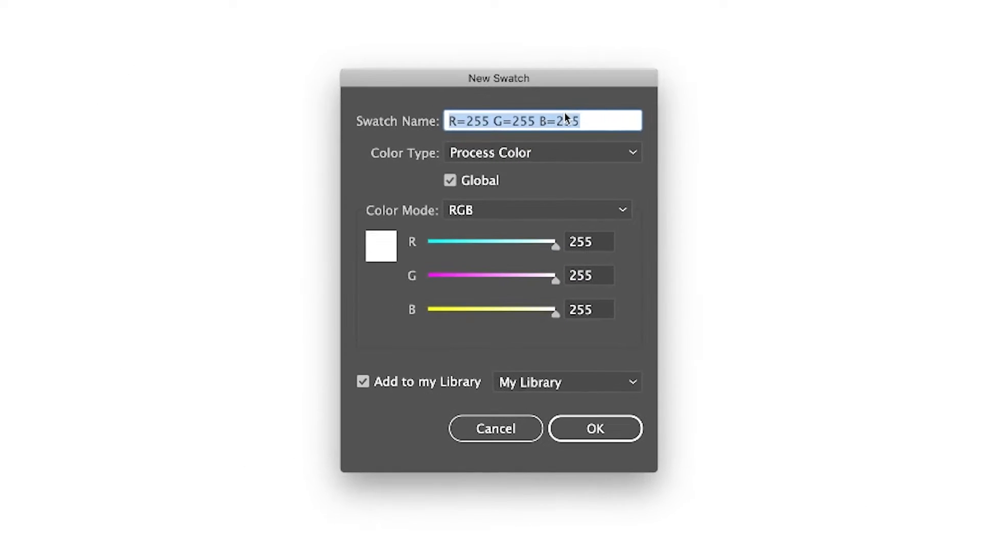
text(SpotColor)
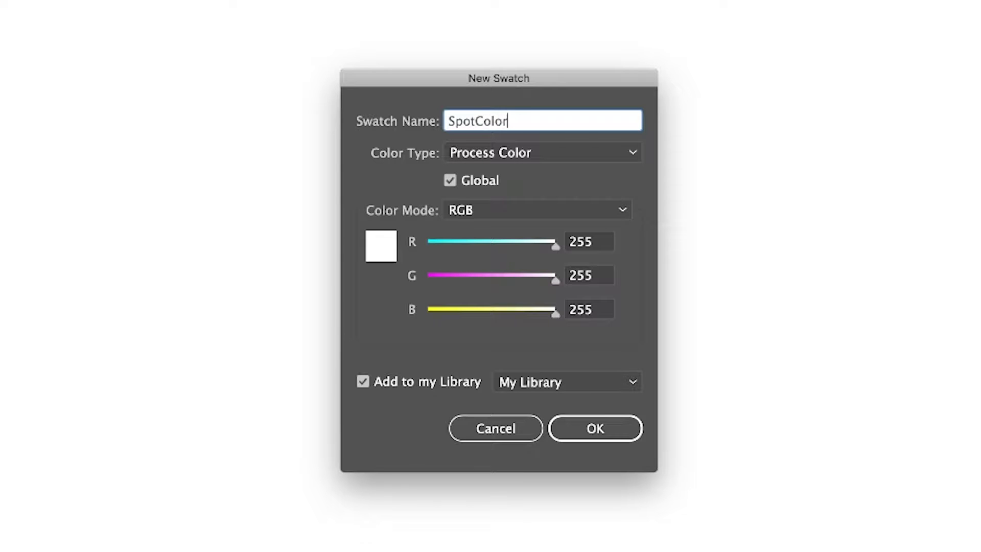
text(_White)
click(632, 152)
click(534, 205)
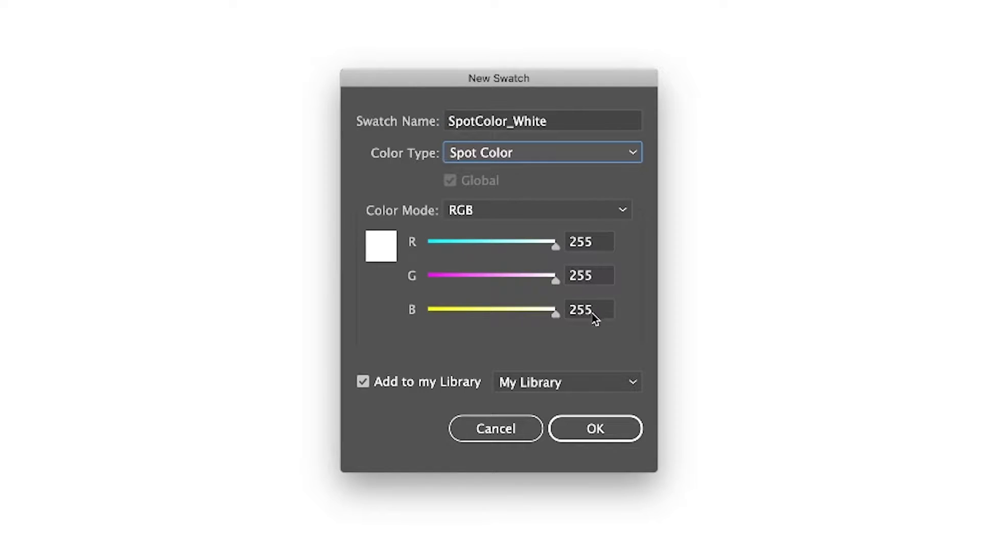
click(603, 440)
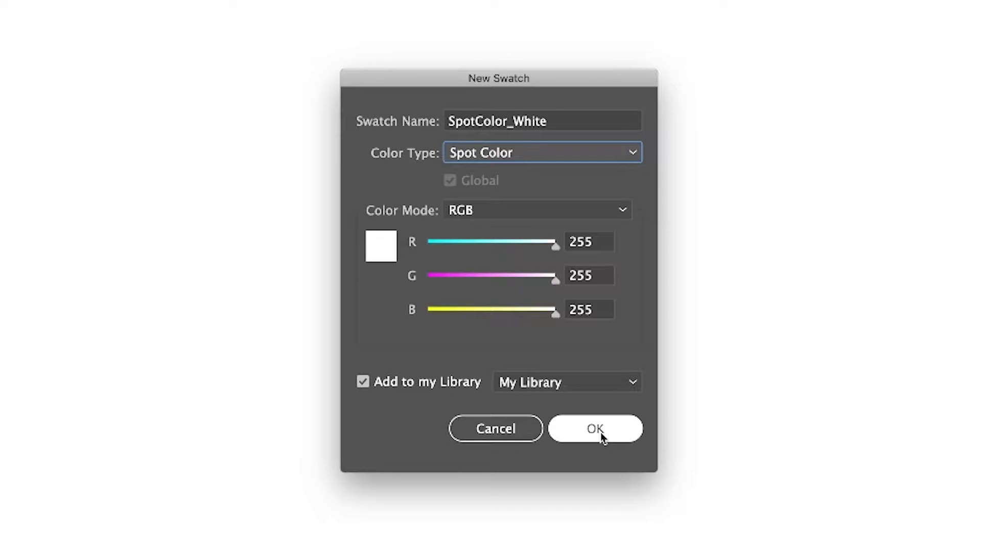
click(601, 437)
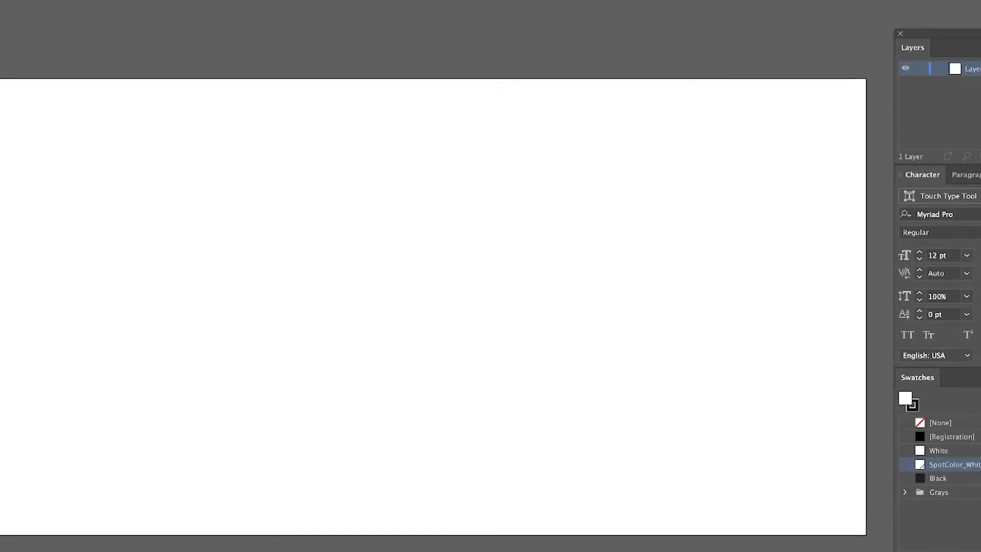
Step: Open the recent file GLOBAL_GRILL_BRAND.ai
click(0, 0)
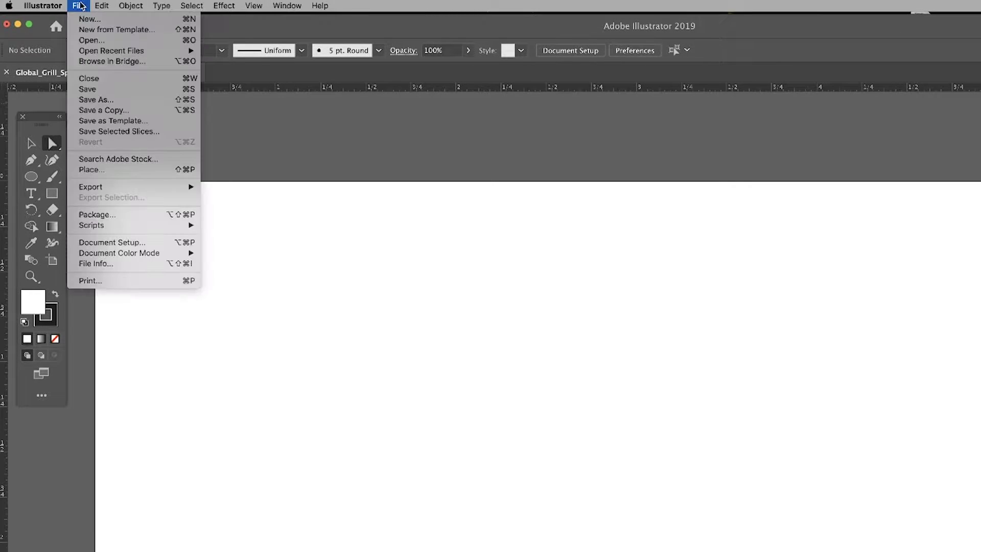
mouse_move(113, 51)
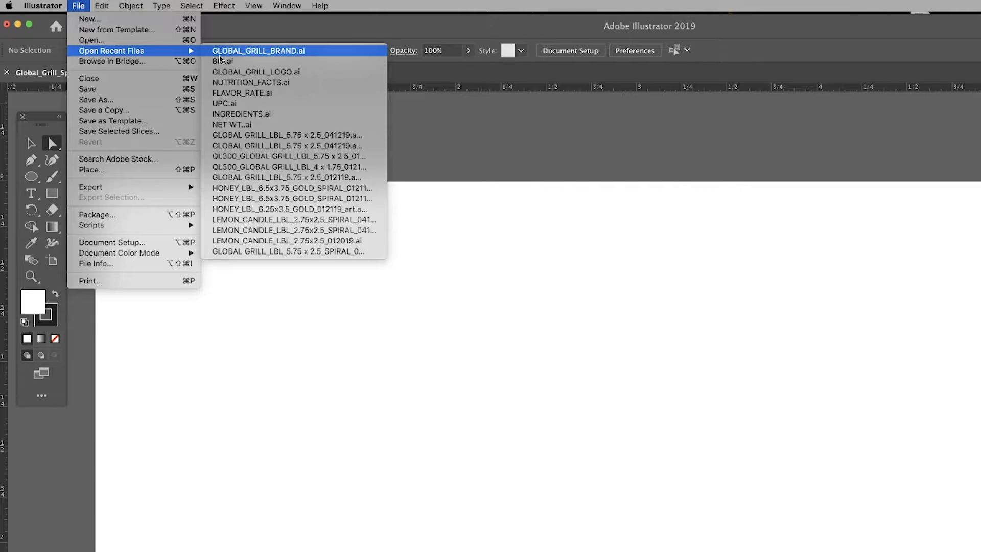
click(244, 51)
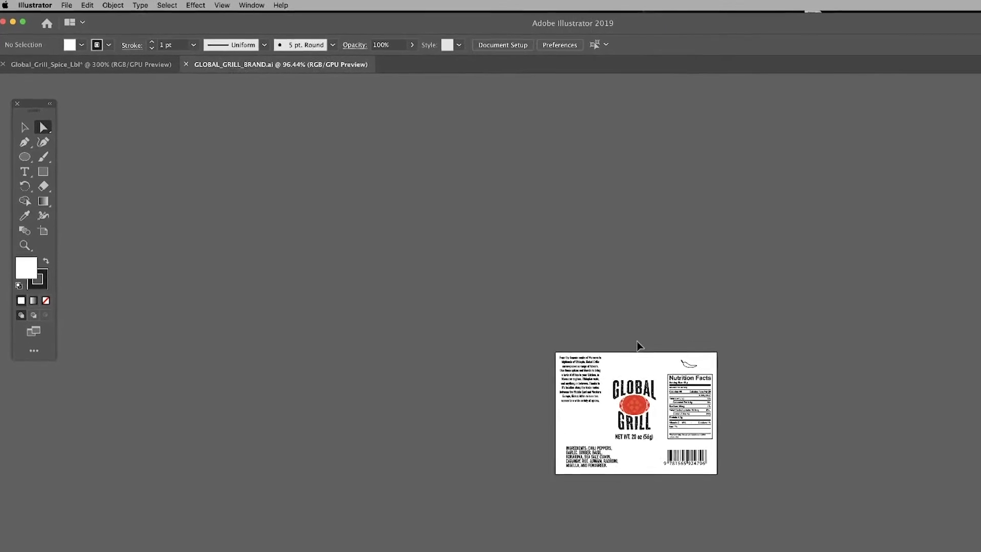
click(570, 310)
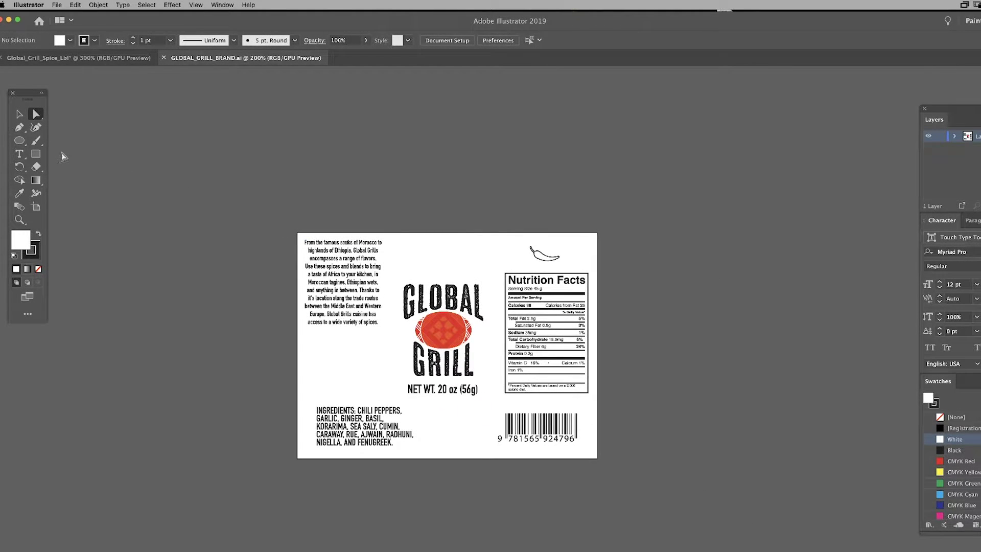
Step: Copy all artwork from the brand file, paste it into the Global_Grill_Spice_Lbl document, and deselect it
click(19, 114)
drag(593, 456, 214, 292)
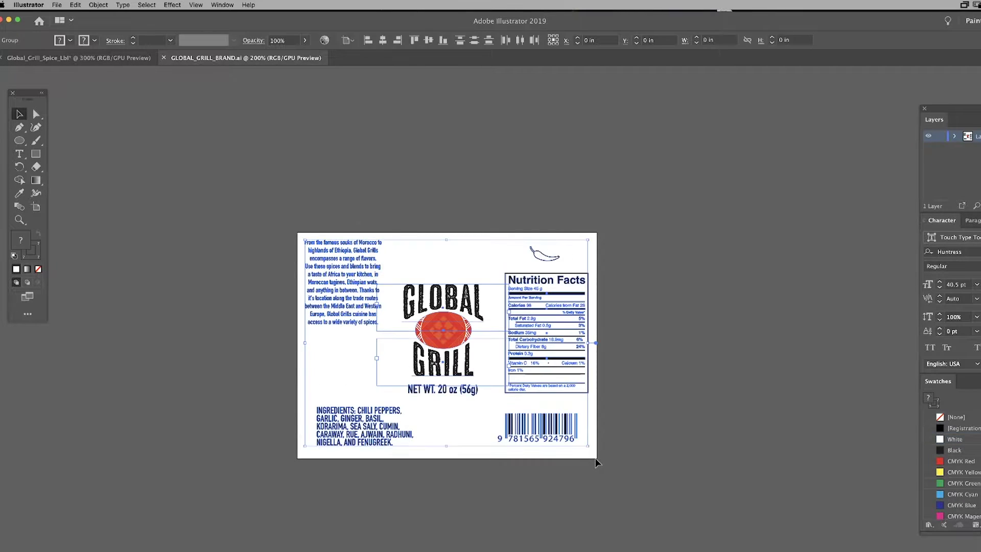
click(76, 5)
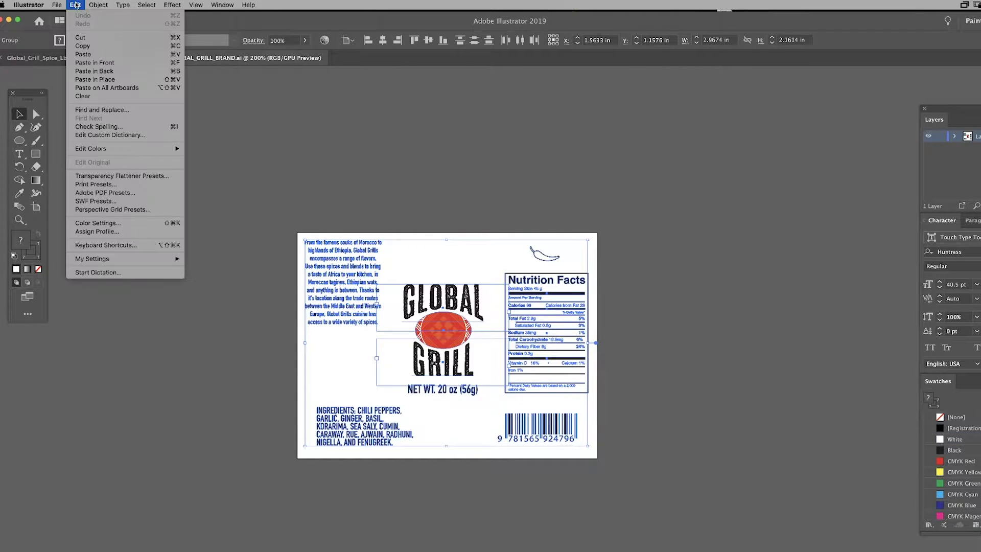
click(83, 46)
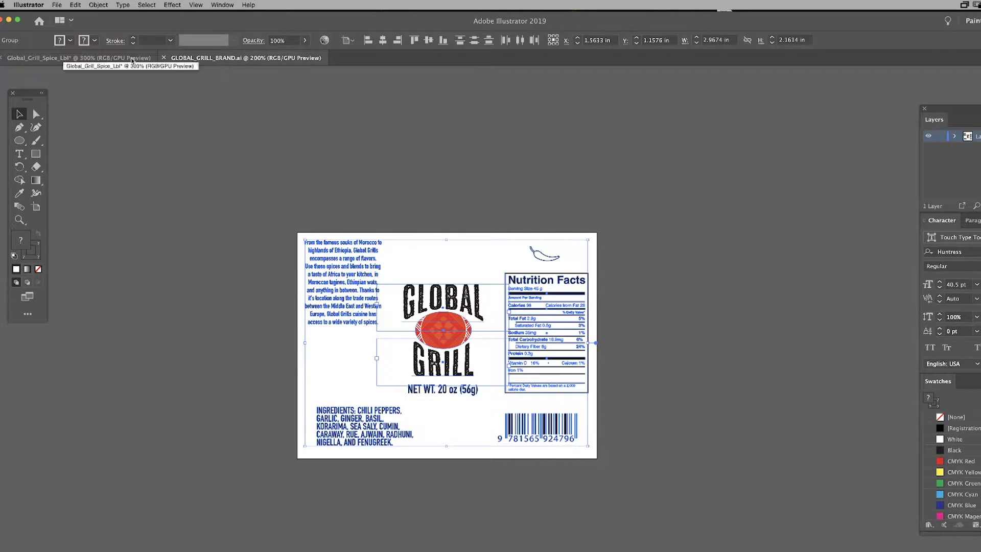
click(133, 58)
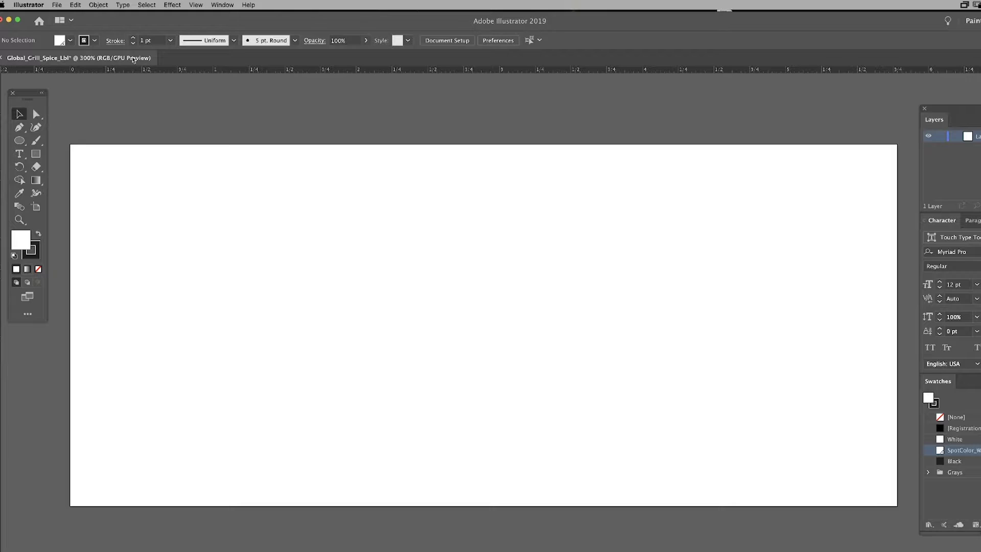
click(75, 5)
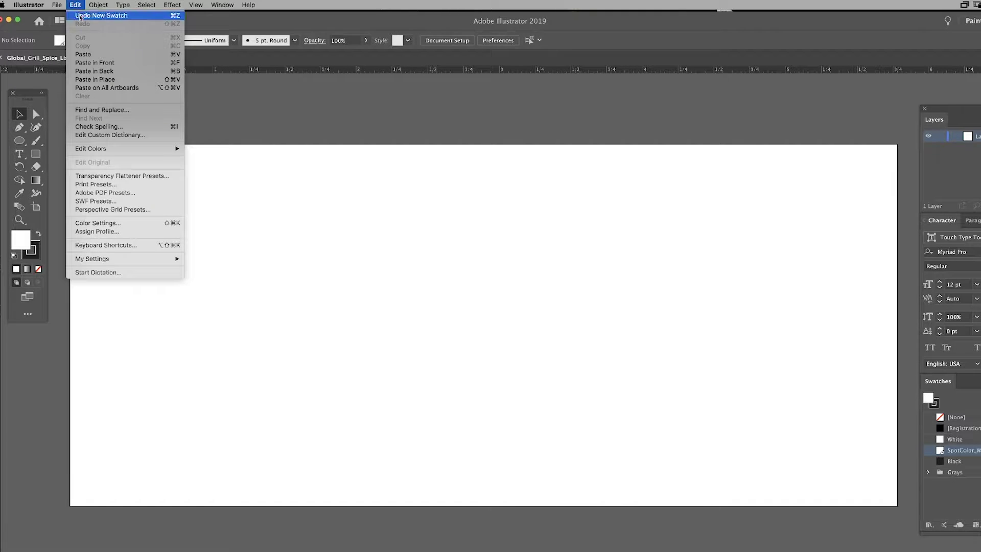
click(84, 54)
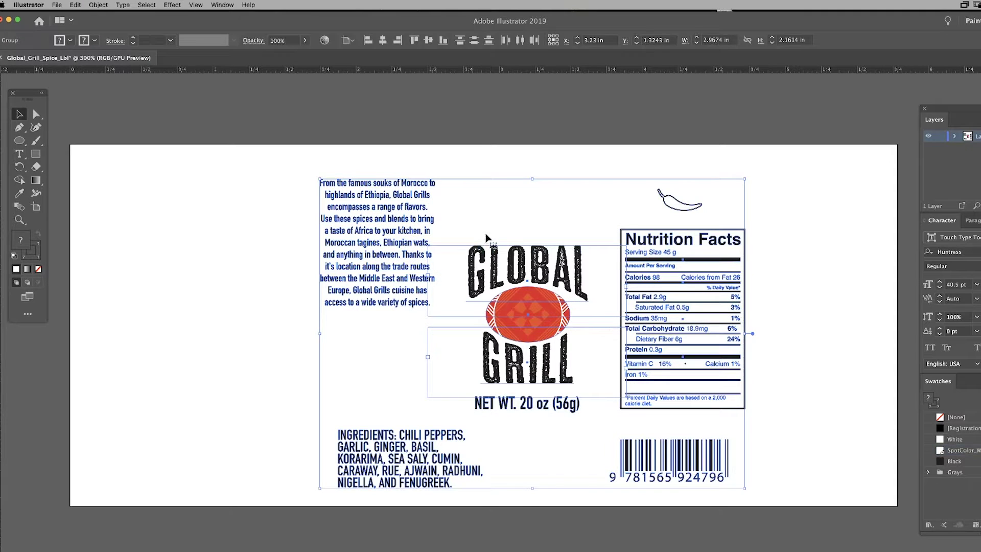
click(530, 226)
Step: Move the nutrition facts to the label's right end, the barcode and ingredients beside them, and the brand story to the left end
drag(656, 264, 792, 265)
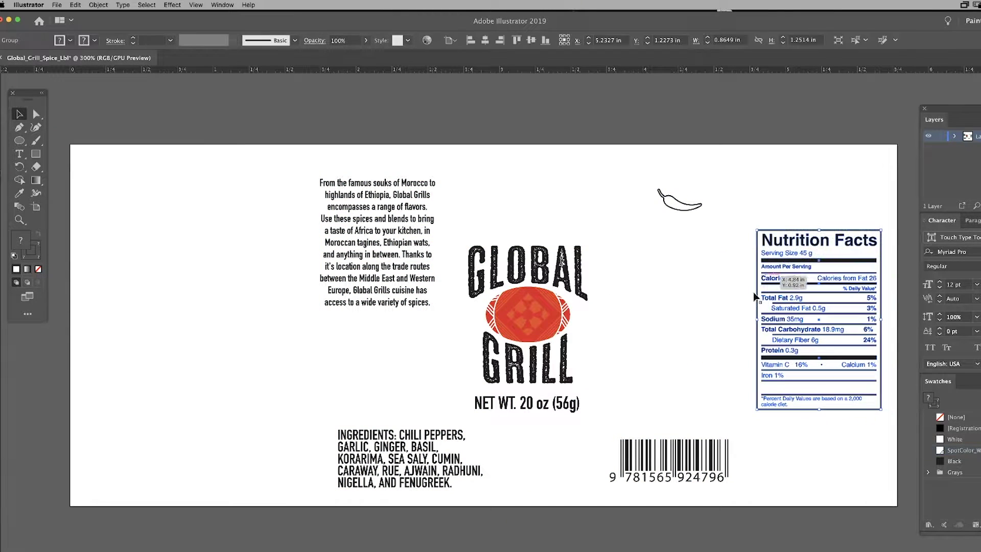
drag(699, 468, 689, 402)
drag(462, 443, 724, 244)
drag(437, 263, 228, 330)
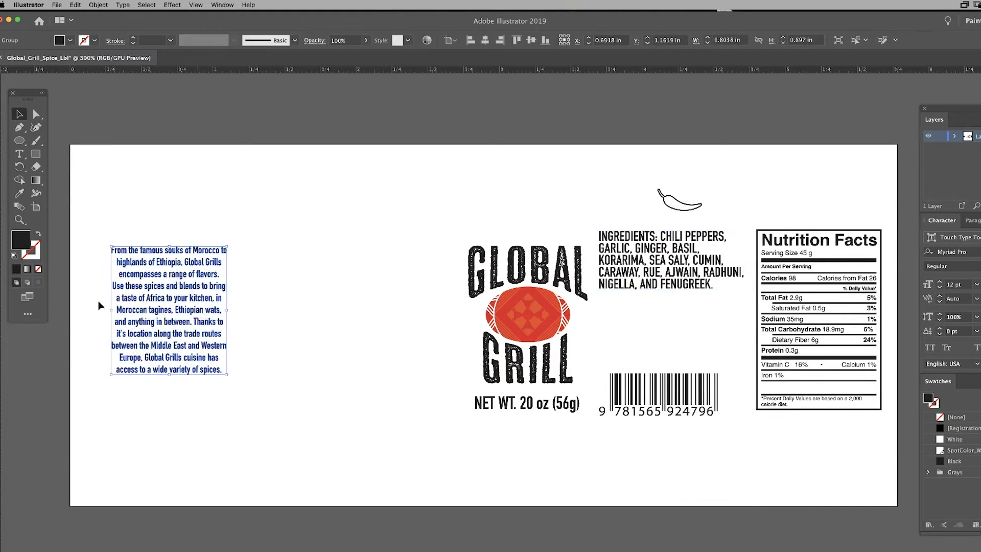
Step: Place two vertical guides on the label at about 1.5 in and 3 in
key(shift+super+o)
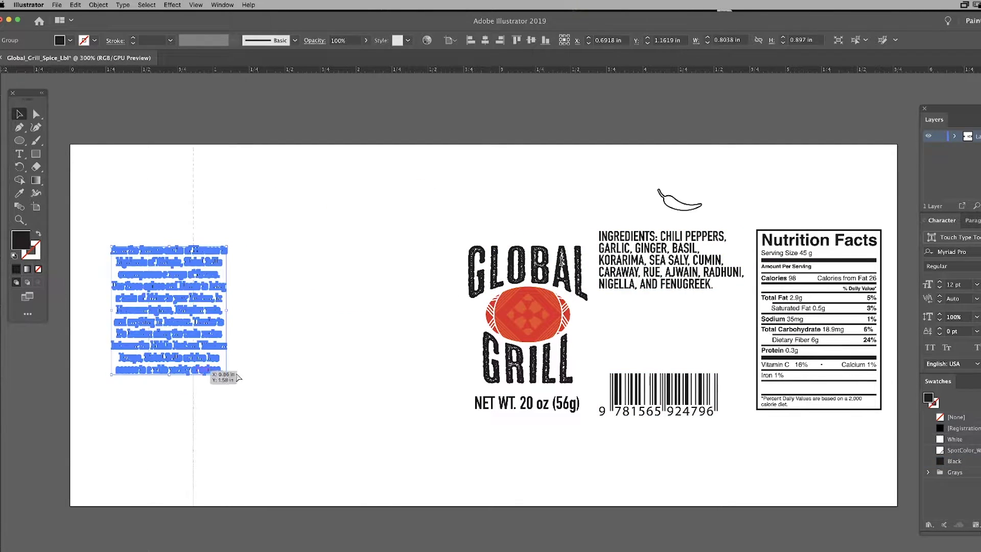
key(super+z)
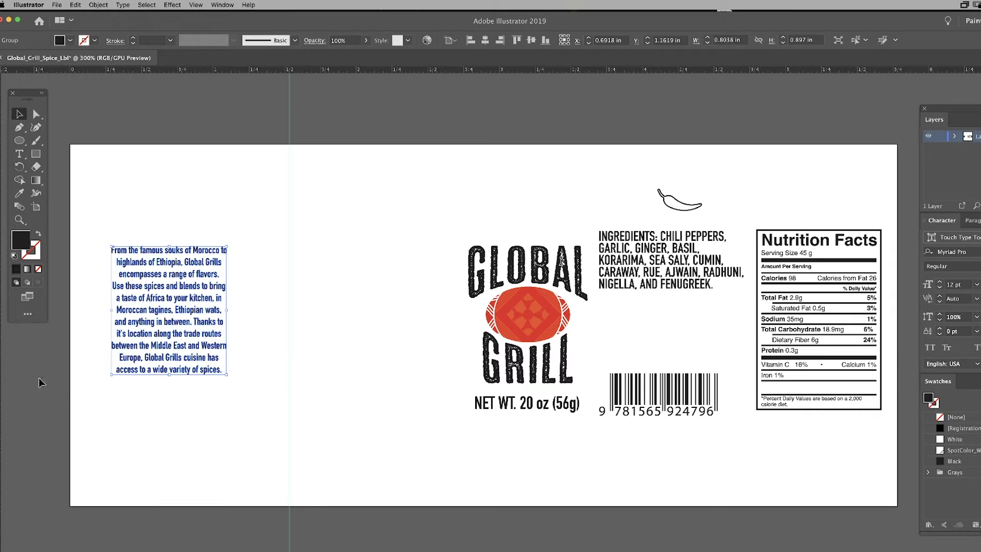
key(shift+super+o)
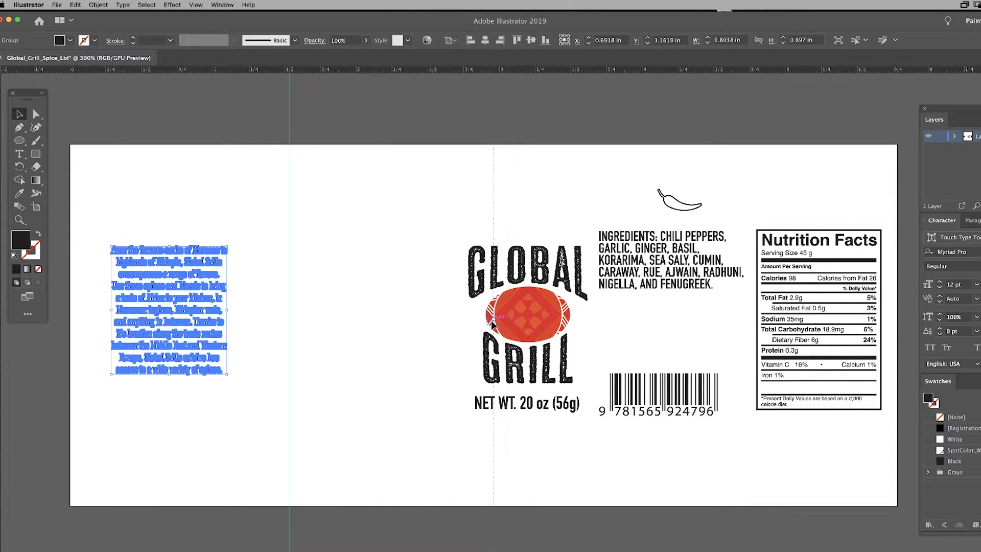
key(shift+super+a)
Step: Move the Global Grill logo with its net weight between the two guides, and the chili pepper between the second guide and the ingredients
drag(522, 324, 407, 297)
drag(675, 200, 548, 235)
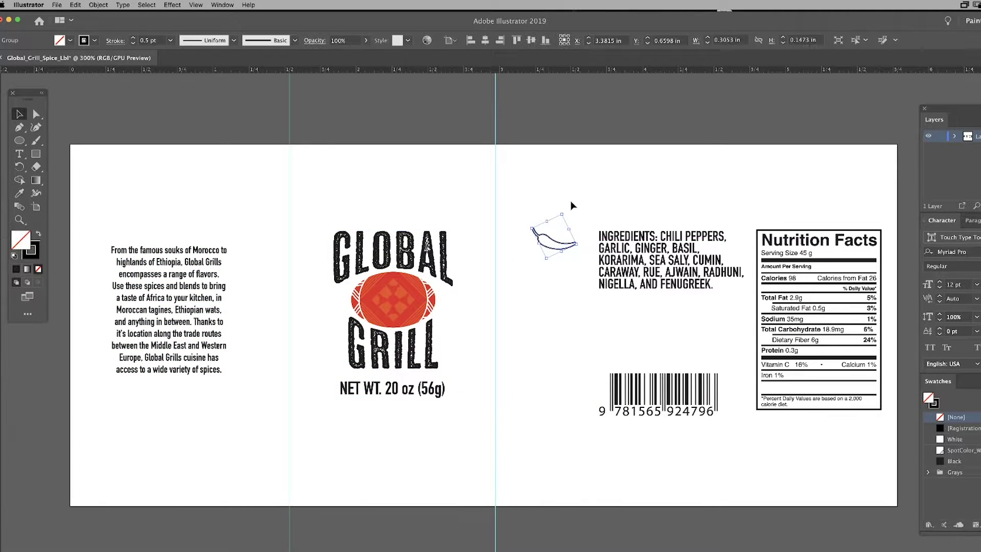
click(585, 204)
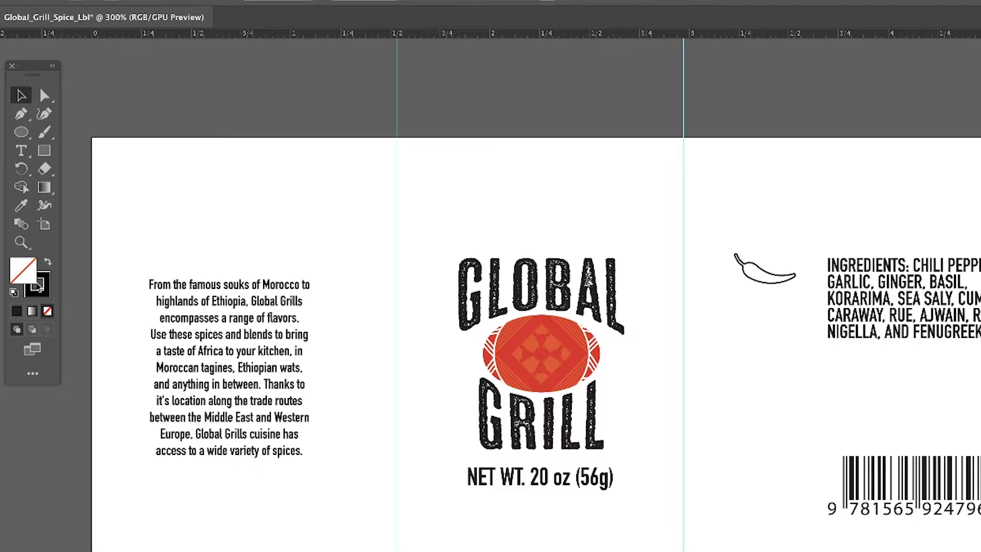
Step: Draw a rectangle of about 0.99 × 0.42 in around the barcode, filled with SpotColor_White and without a stroke
click(44, 150)
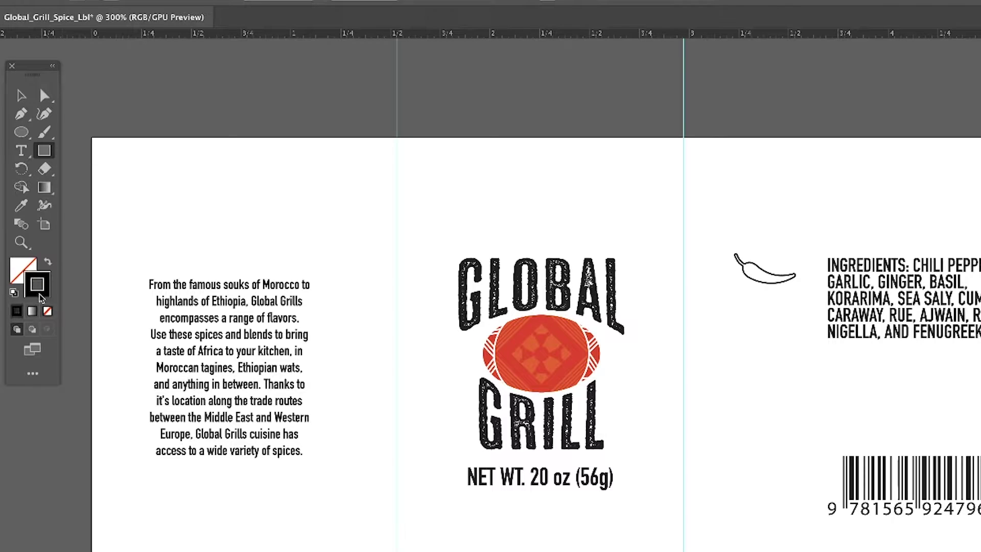
click(47, 310)
click(47, 261)
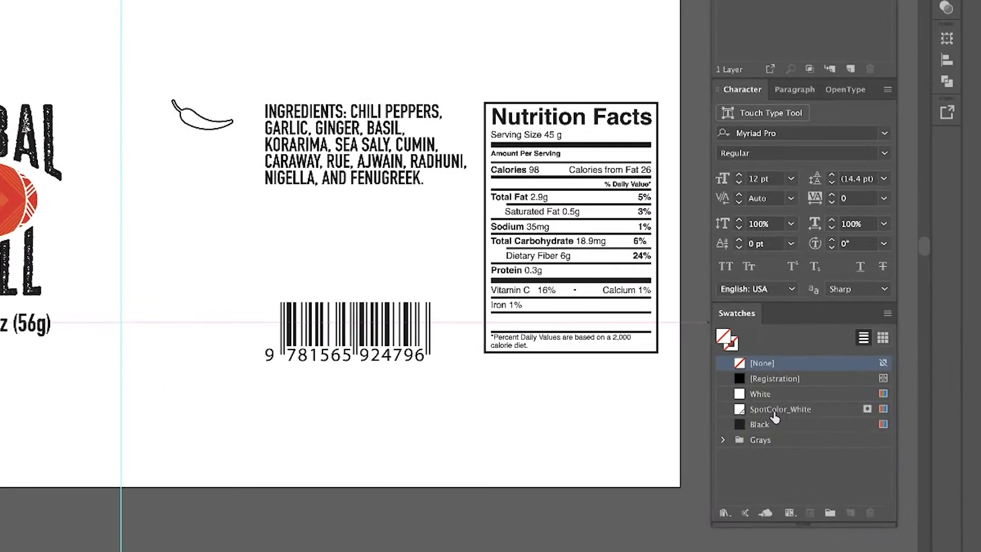
click(774, 411)
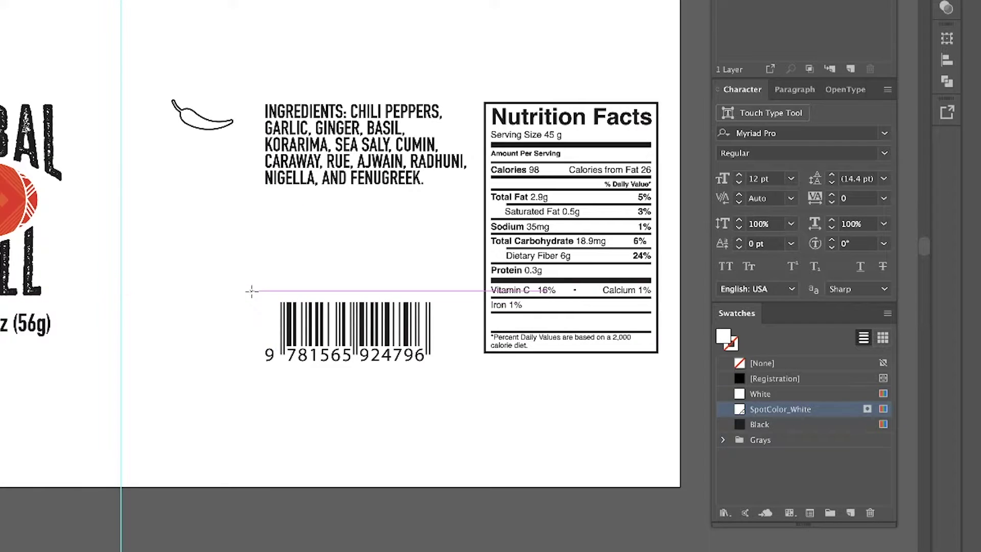
drag(251, 292, 447, 375)
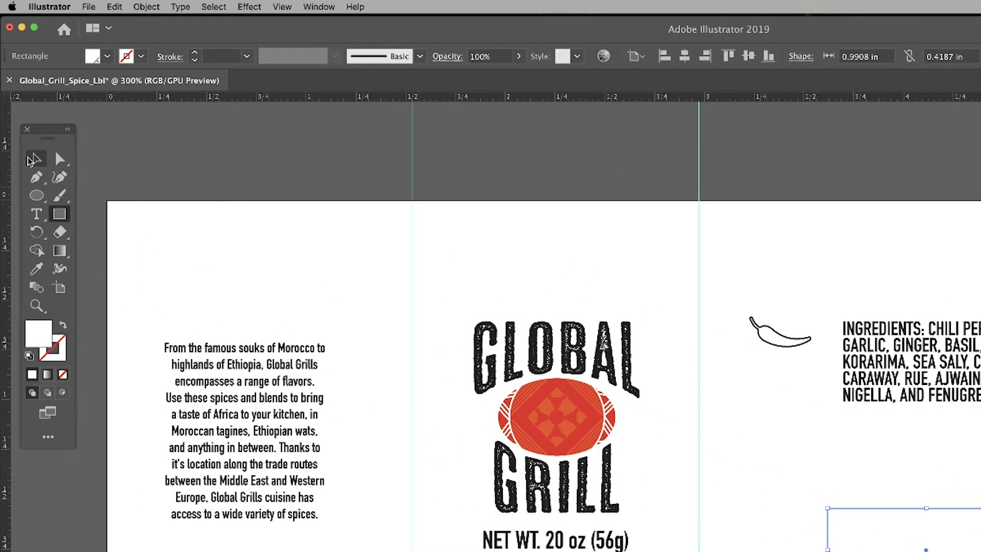
Step: Send the white rectangle to the back, behind the barcode
key(v)
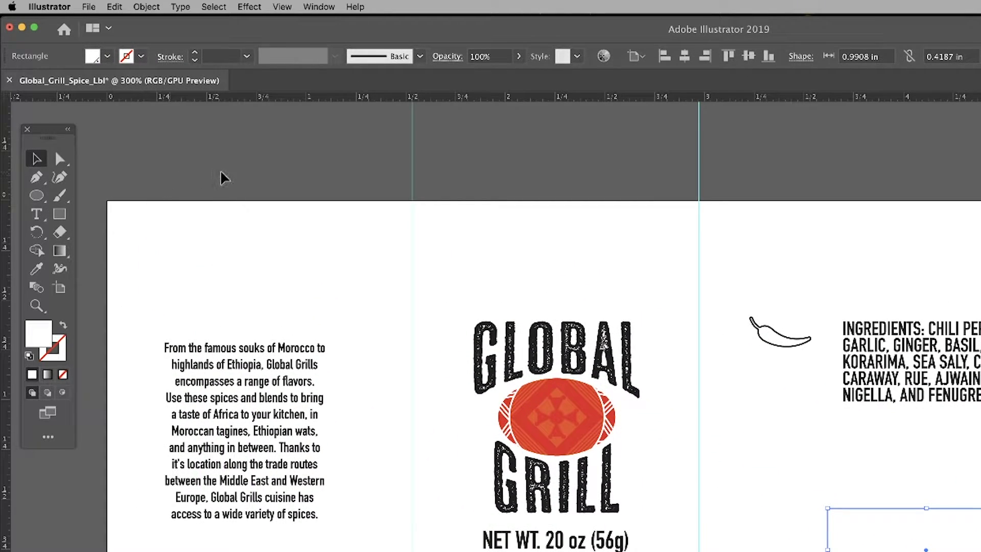
click(146, 7)
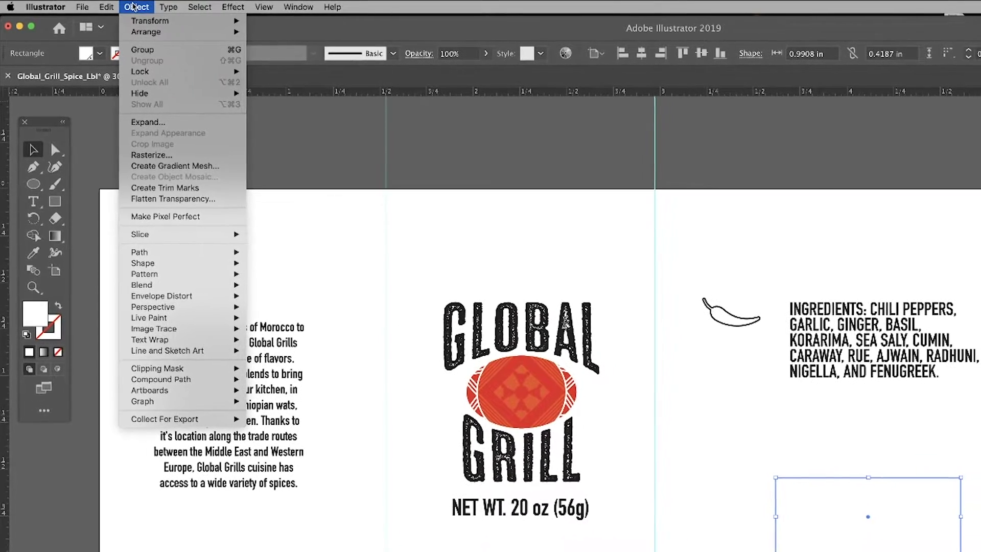
mouse_move(142, 30)
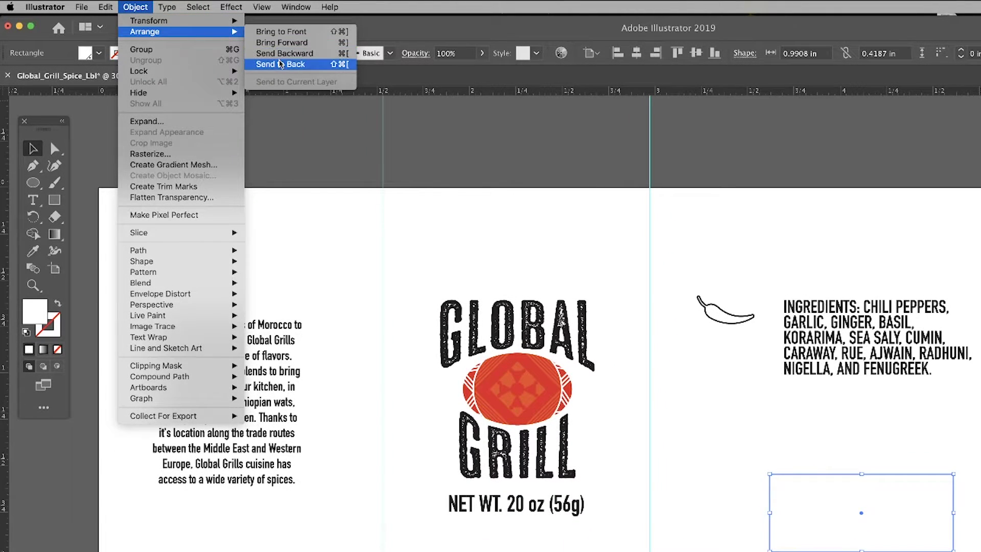
click(280, 65)
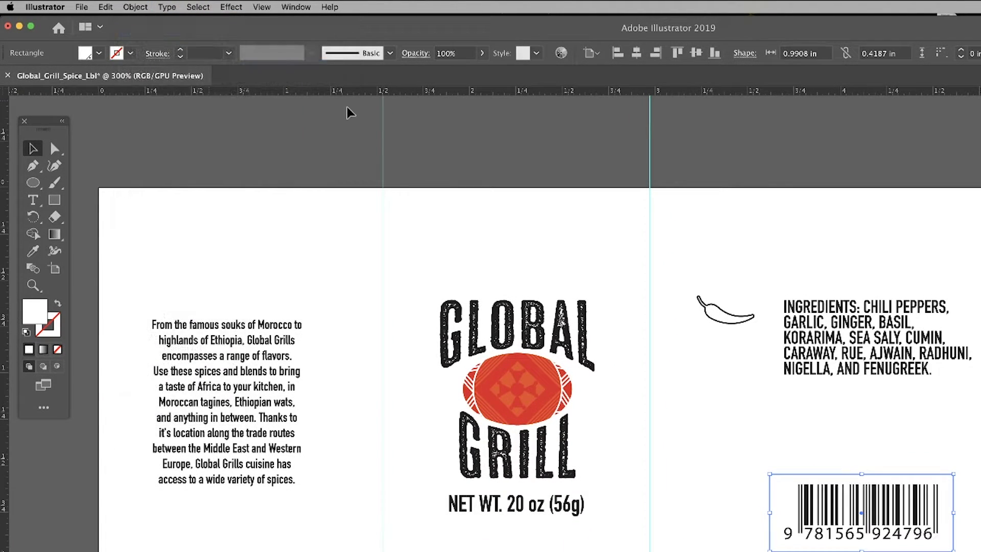
Step: Group the barcode with its white backing rectangle
click(818, 498)
click(818, 498)
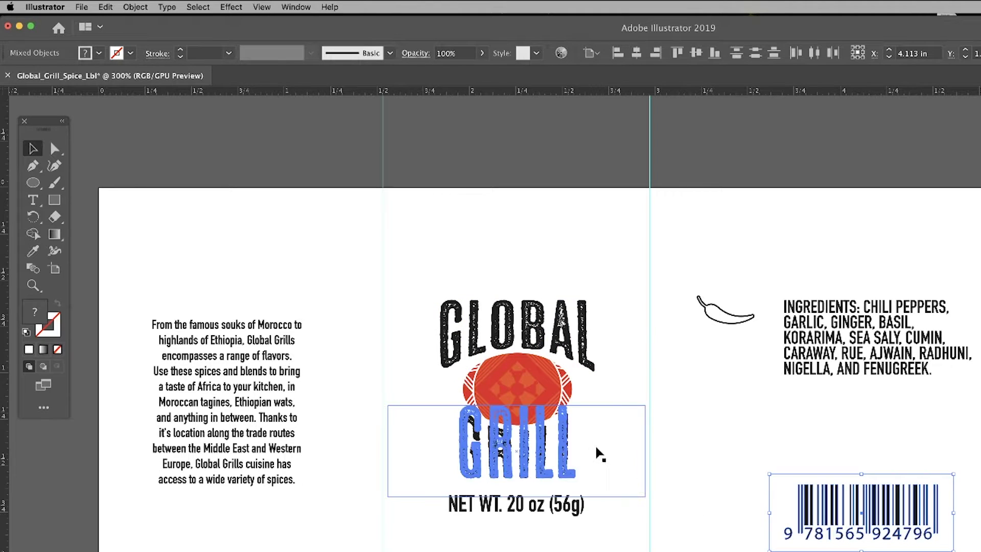
click(112, 7)
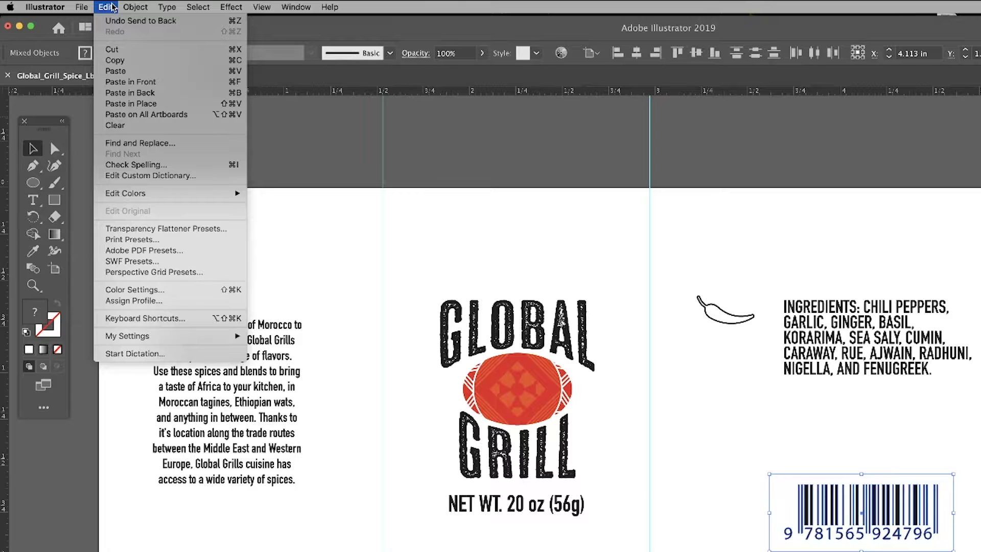
mouse_move(126, 5)
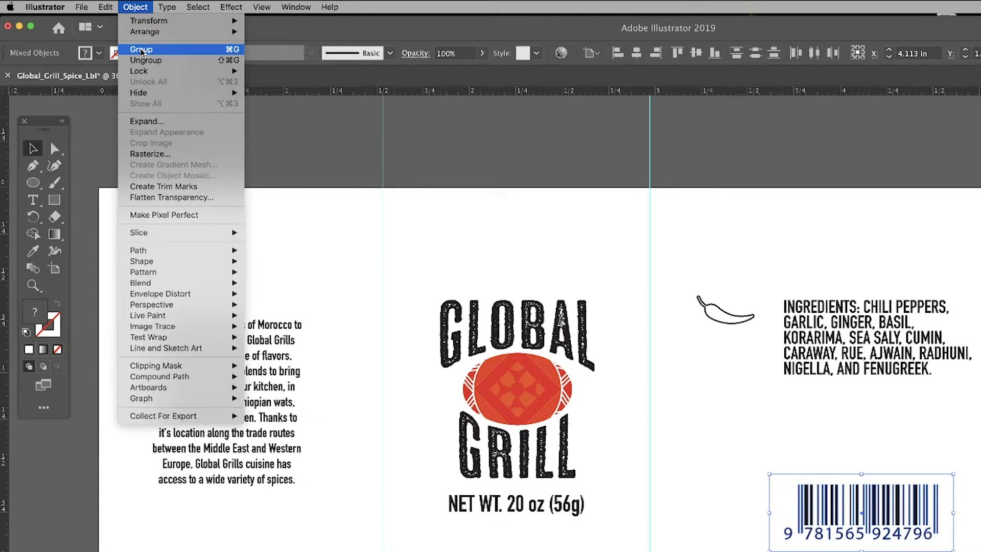
click(142, 51)
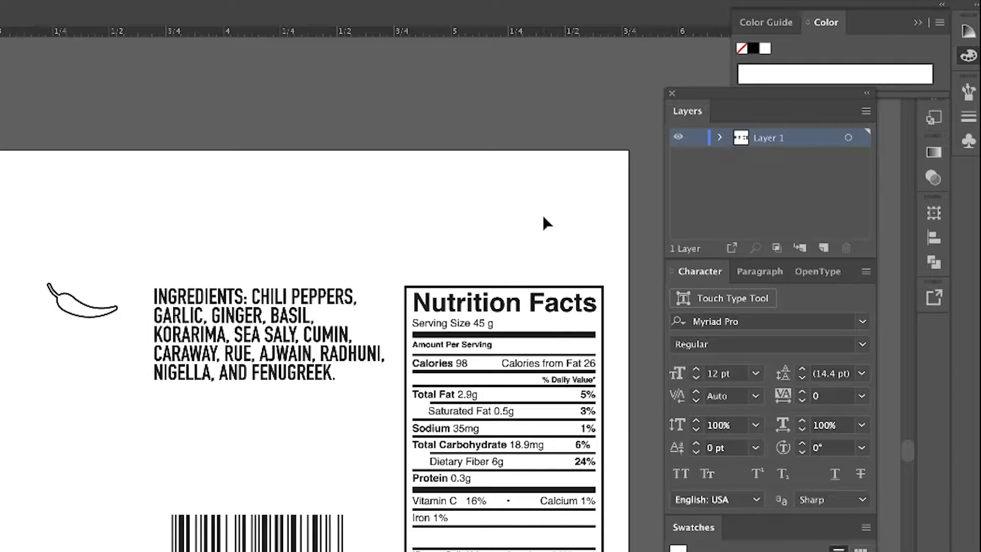
Step: Rename Layer 1 as Artwork
double_click(767, 138)
text(Artwork)
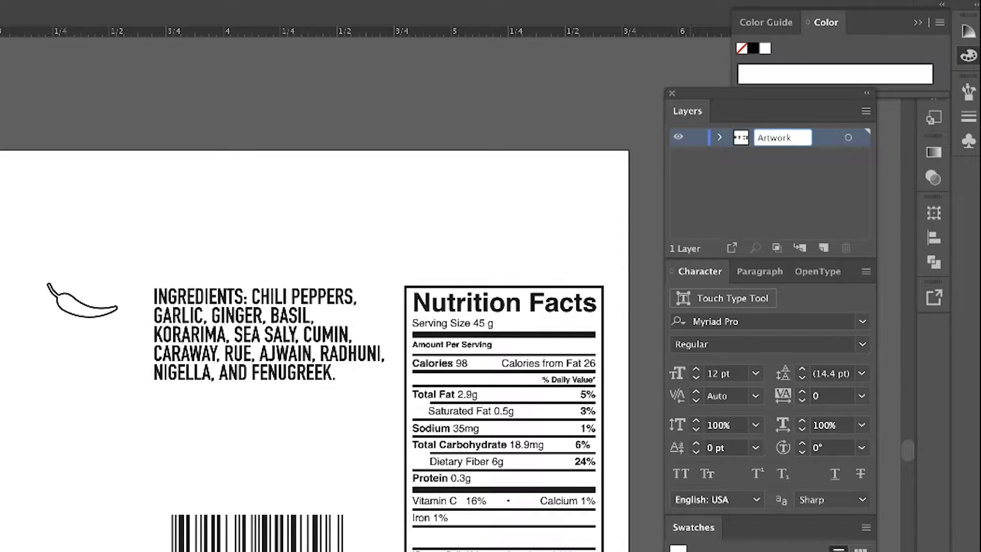
key(Return)
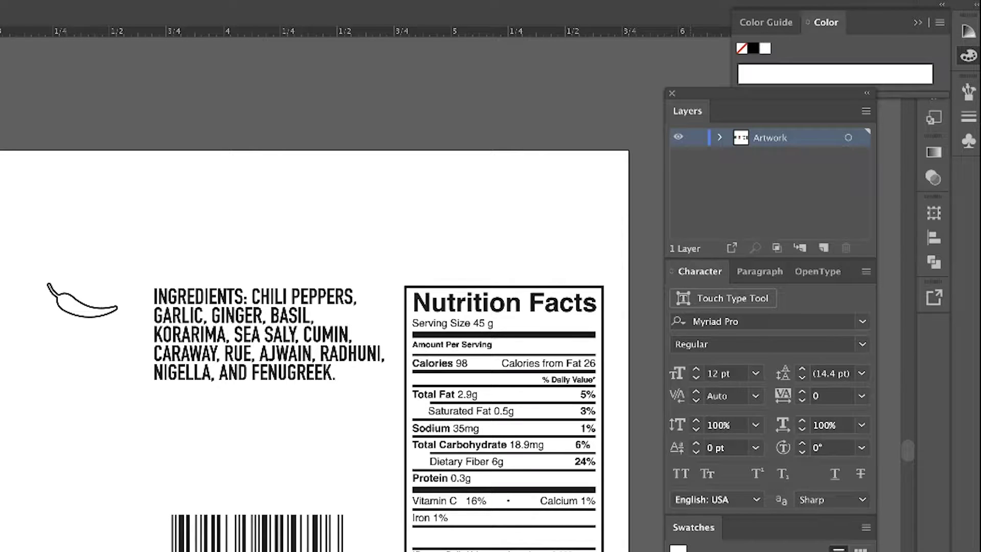
Step: Add a new layer below the Artwork layer and name it BACKGROUND COLOR
click(823, 248)
drag(771, 146, 772, 175)
double_click(769, 156)
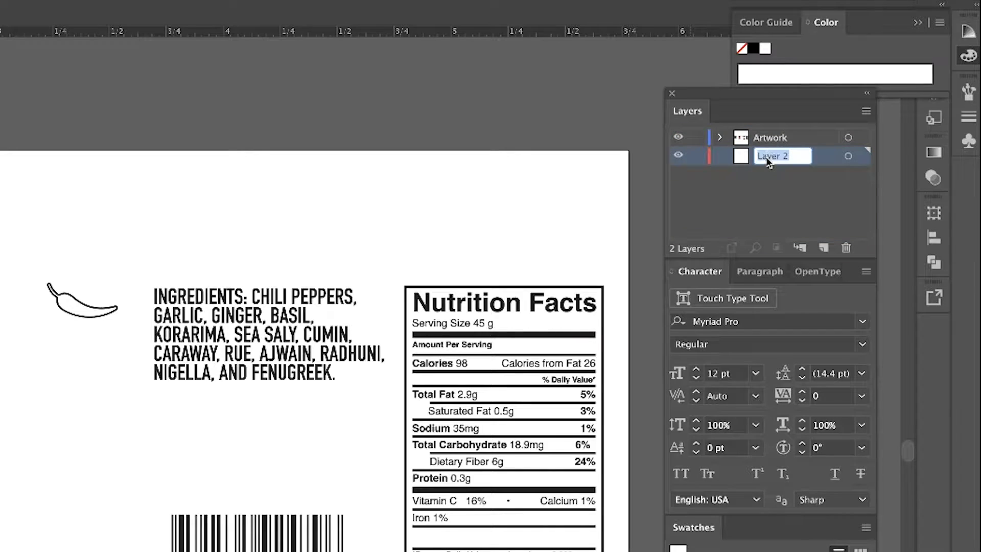
text(BACKGROUN)
text(D COLOR)
key(Return)
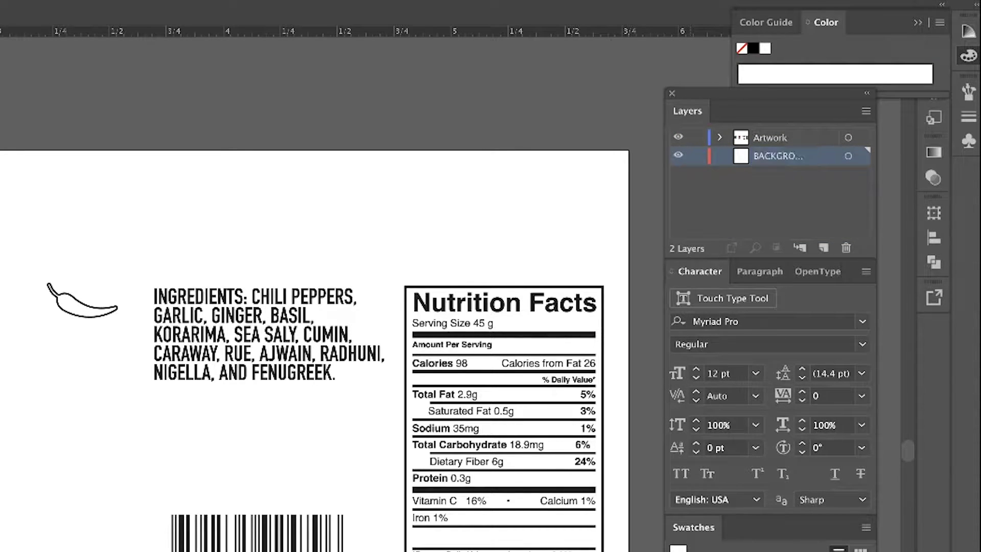
Step: Make the BACKGROUND COLOR layer non-printing in its layer options
double_click(740, 160)
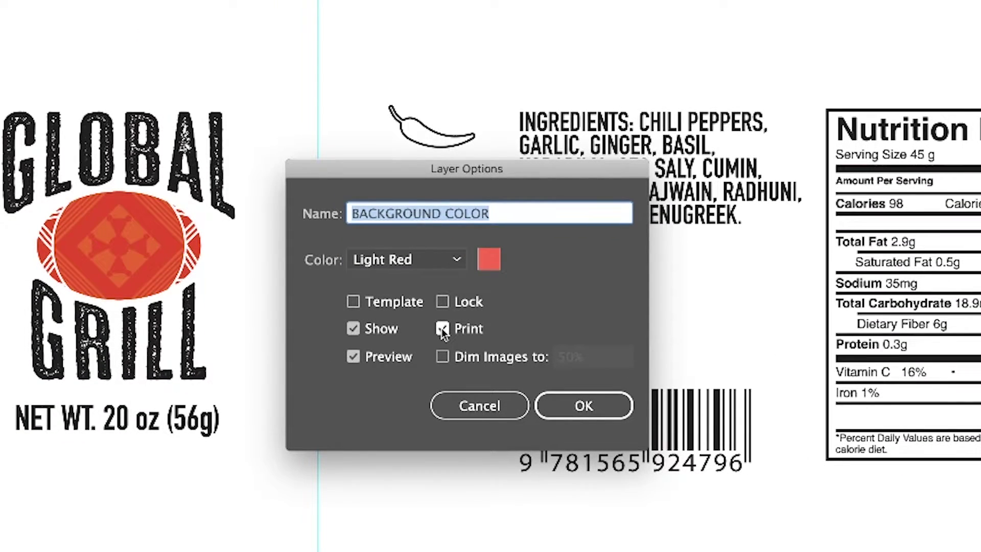
click(441, 328)
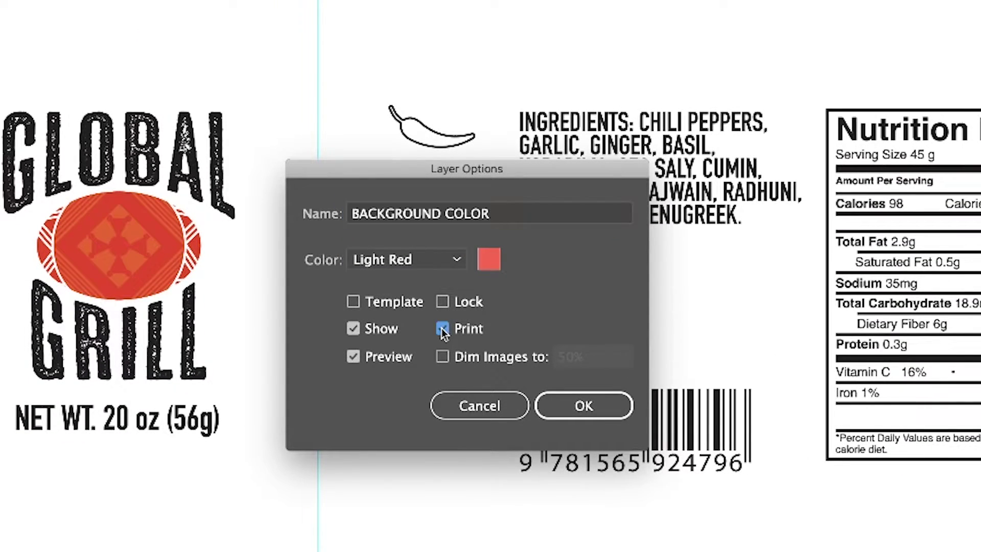
click(569, 403)
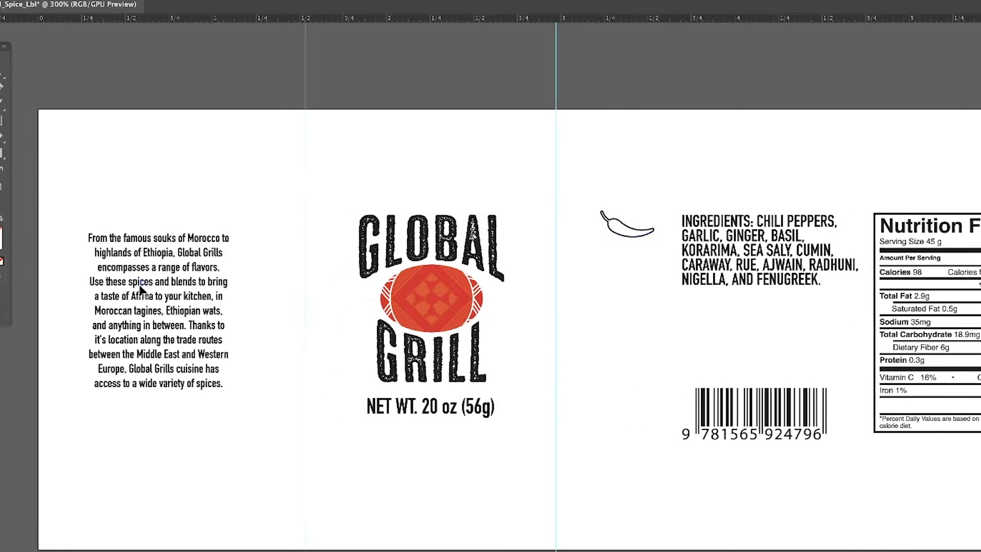
Step: Create a 5.78 × 2.53 in rectangle on the BACKGROUND COLOR layer and center it horizontally and vertically on the artboard
click(51, 121)
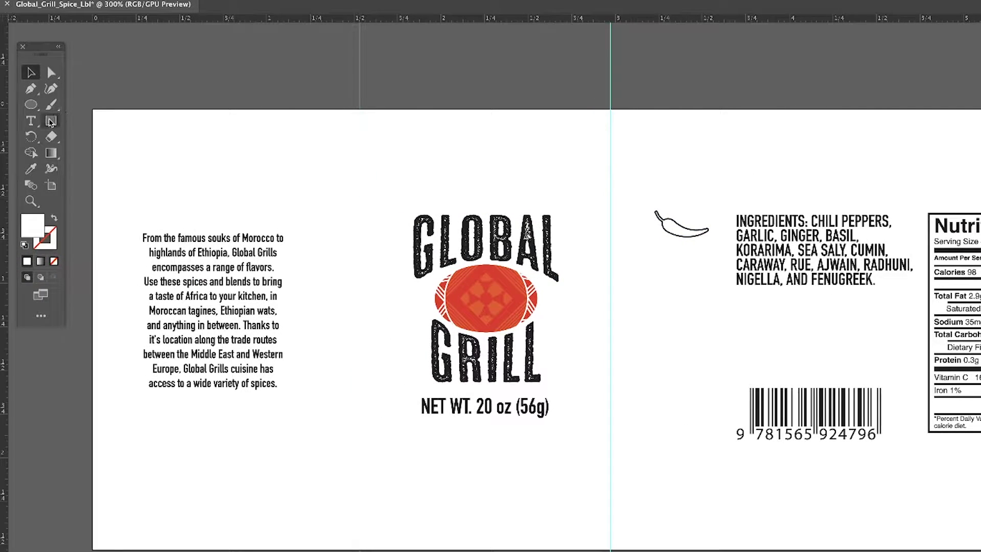
click(106, 125)
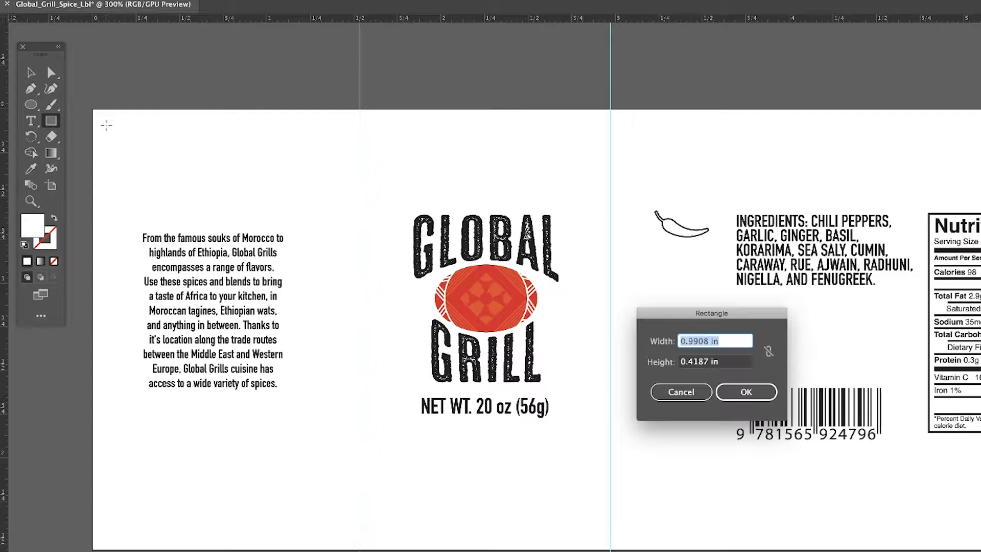
text(5.78)
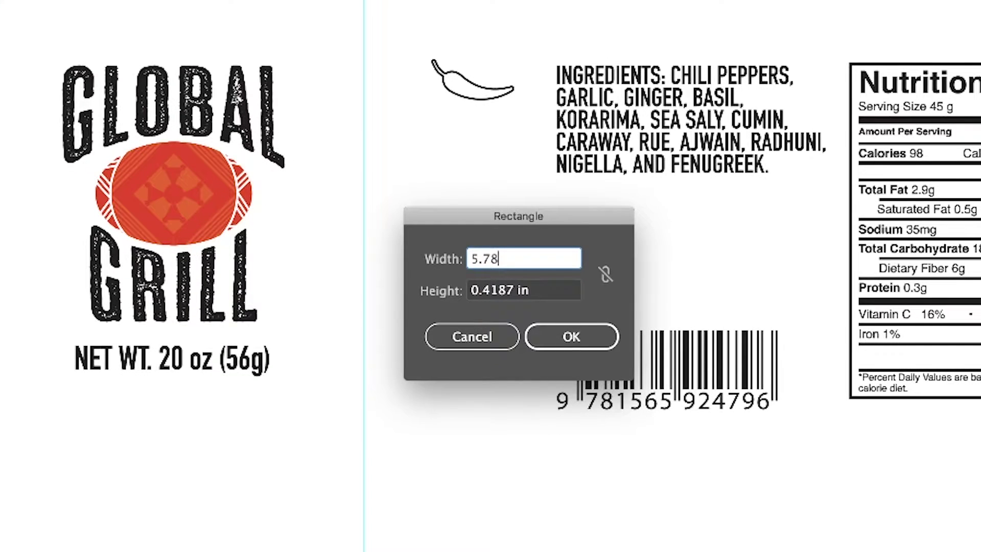
double_click(513, 289)
text(2.53)
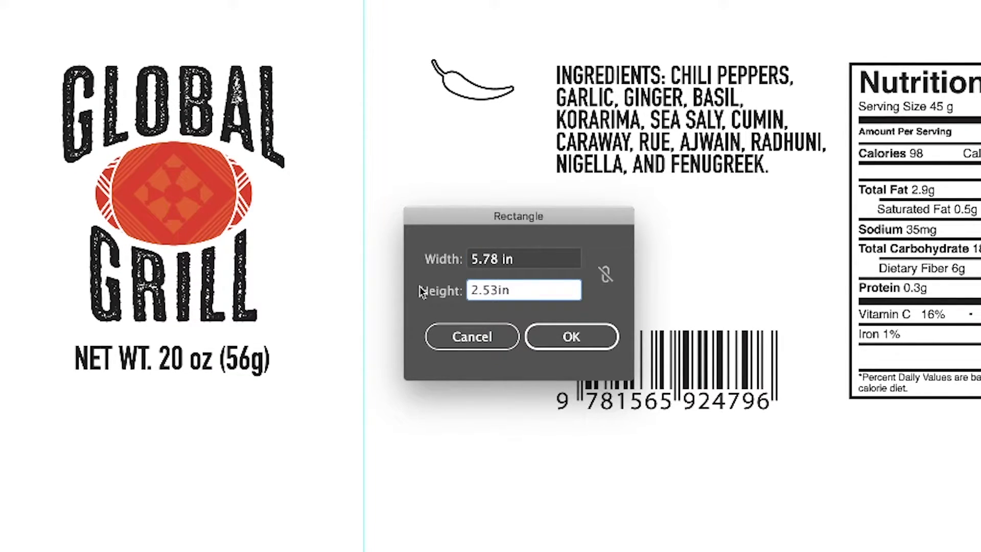
click(579, 336)
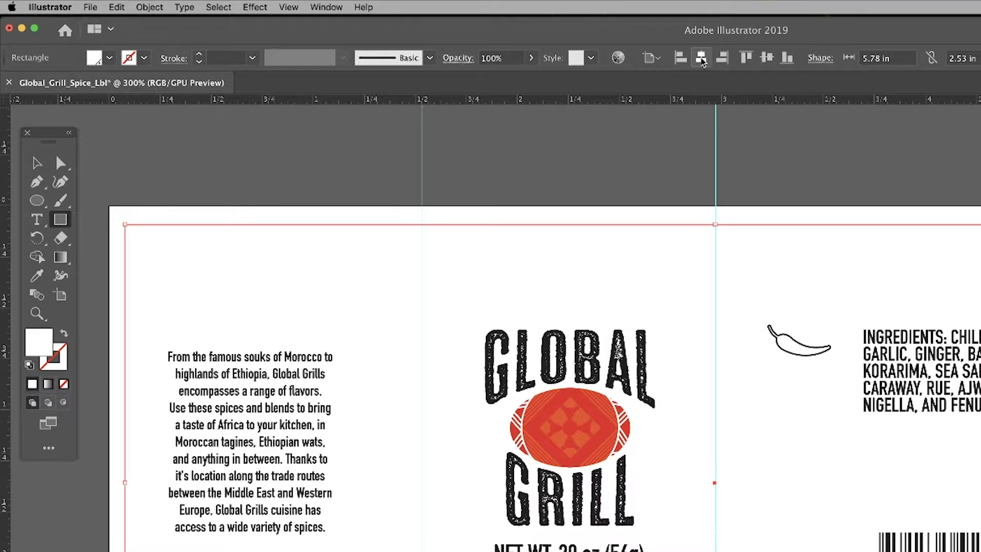
click(701, 58)
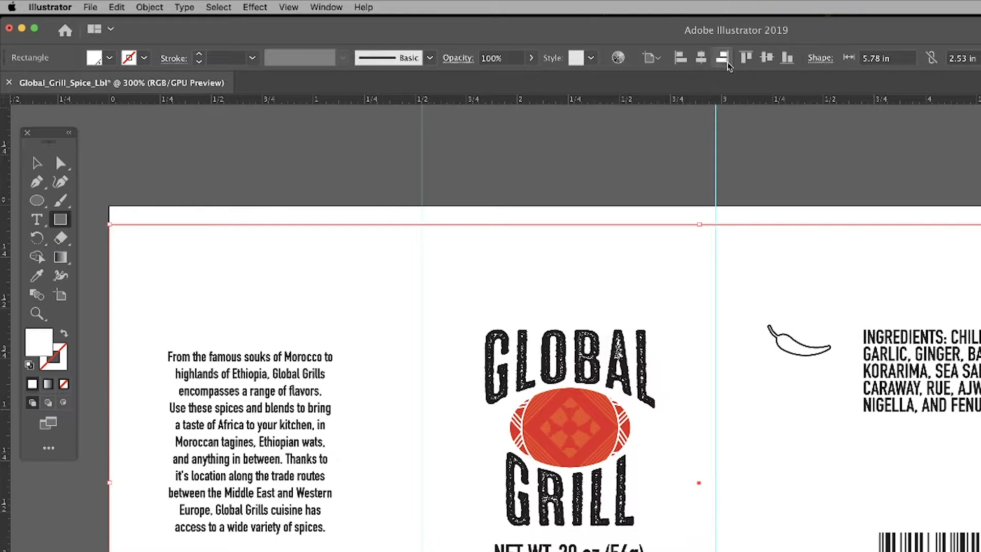
click(767, 58)
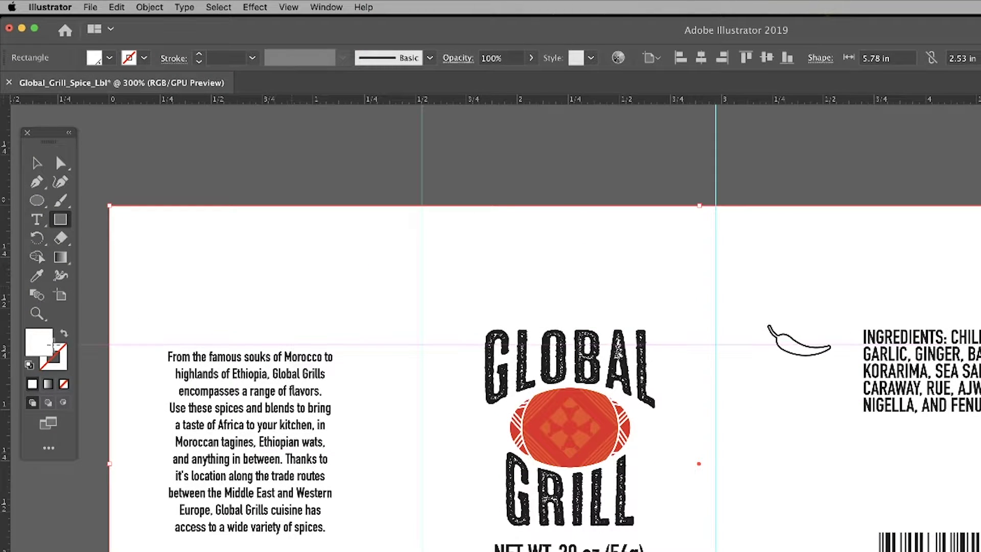
Step: Fill the background rectangle with the golden brown color C48E08
double_click(37, 349)
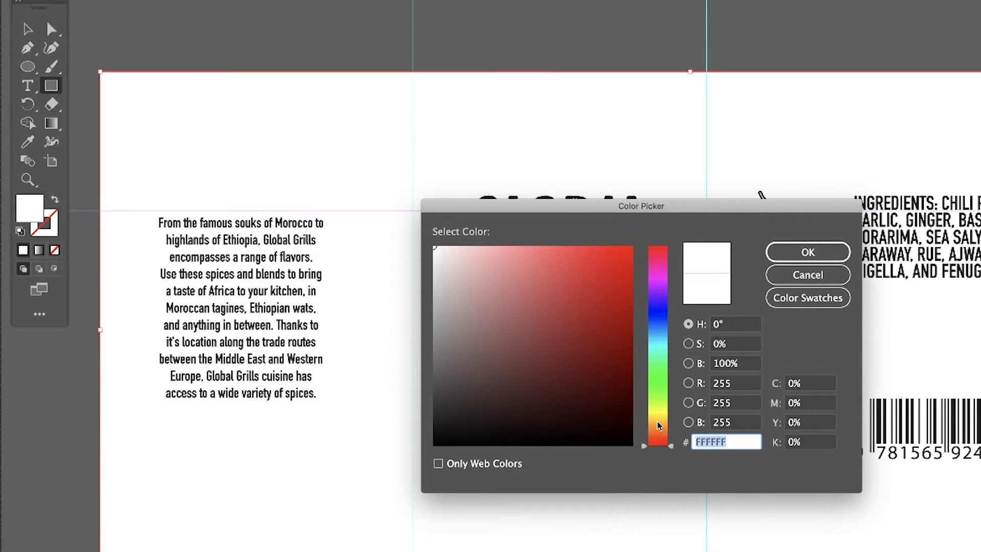
drag(657, 422, 659, 417)
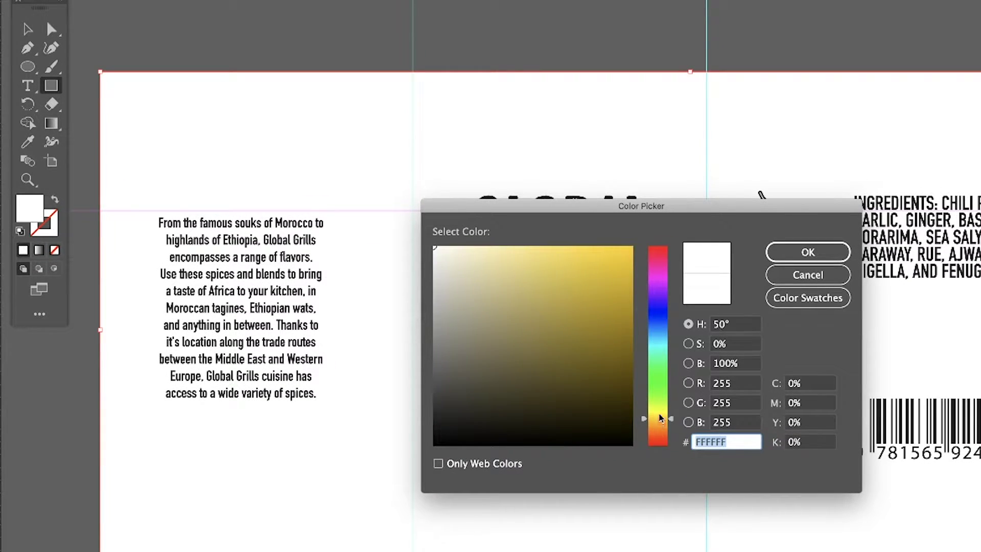
drag(629, 314, 625, 291)
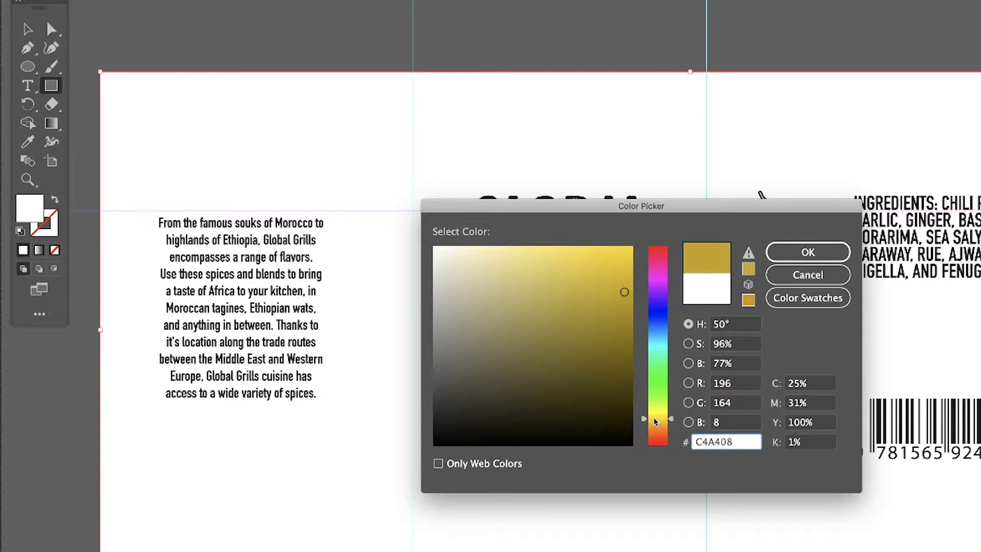
drag(669, 422, 672, 422)
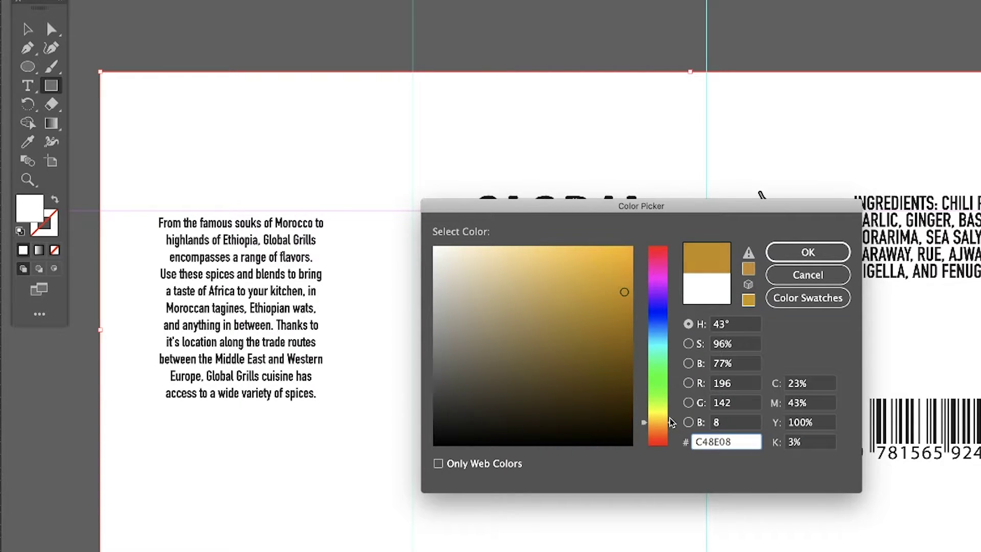
click(794, 253)
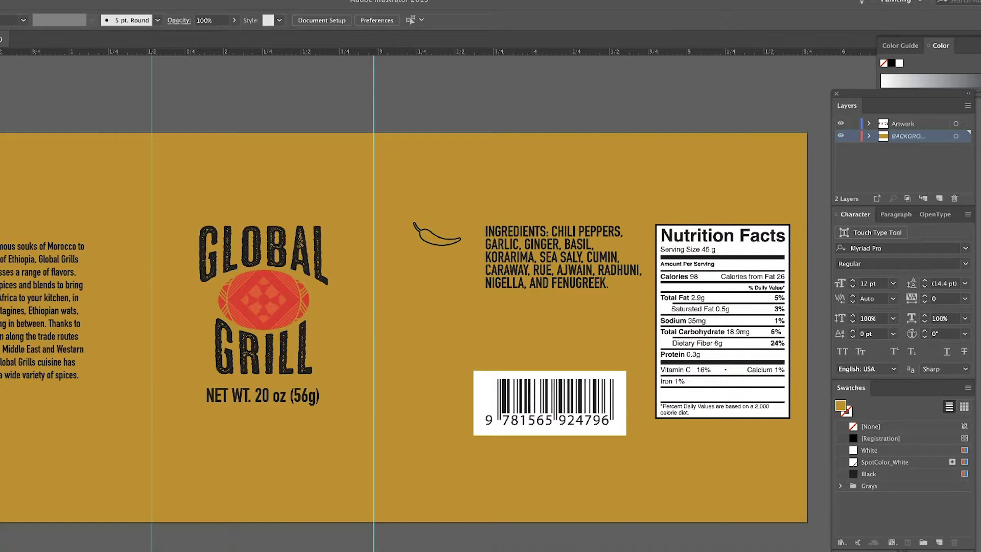
Step: Fill the Nutrition Facts background with SpotColor_White and check that the barcode's backing rectangle uses the same swatch
click(725, 256)
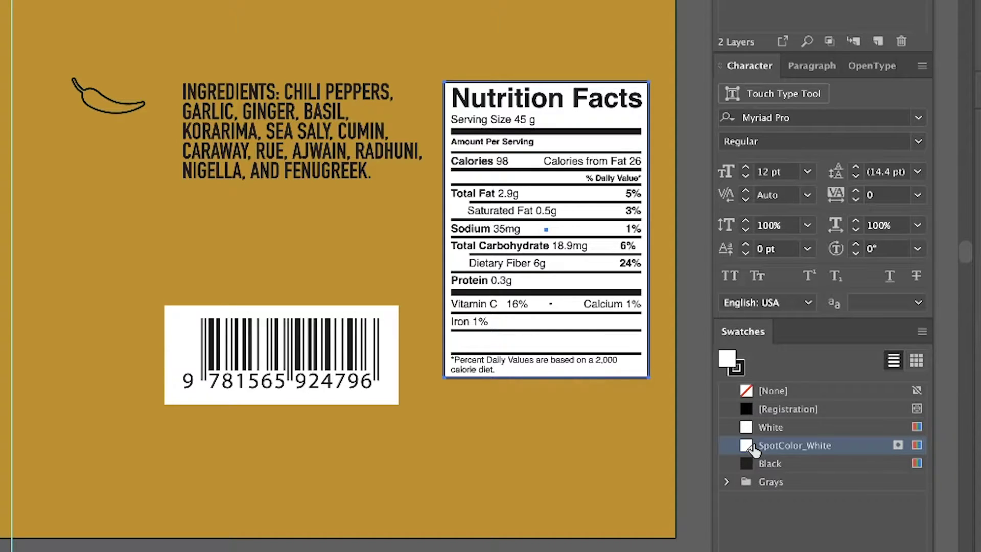
click(391, 335)
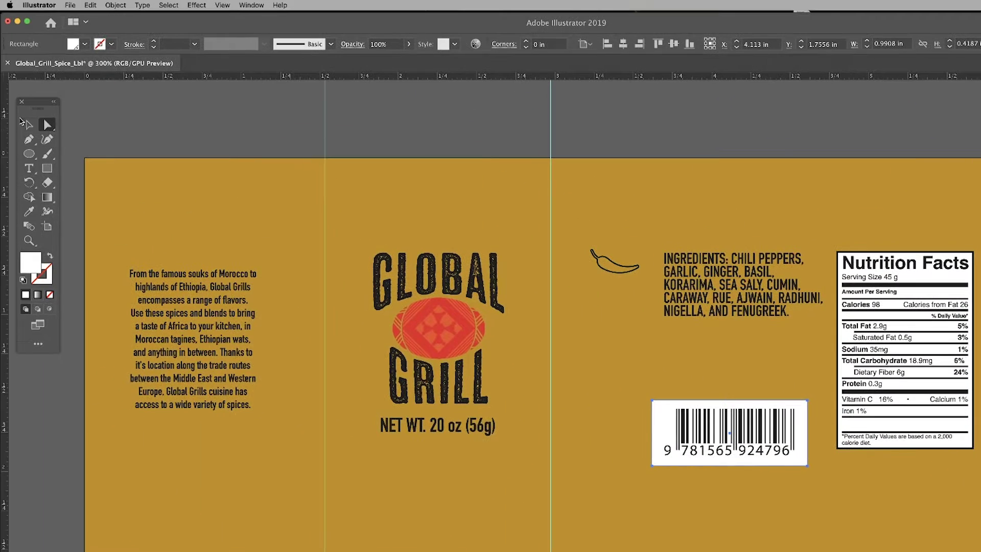
click(29, 124)
key(super+shift+a)
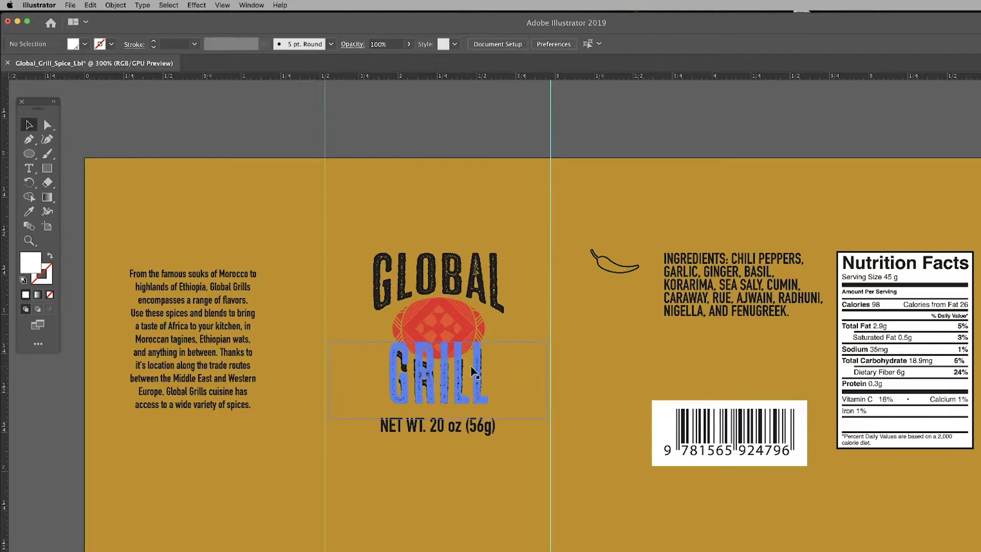
Step: Paste a copy of the chili outline in front, place it directly below the original, and swap its fill and stroke to make it solid black
click(622, 270)
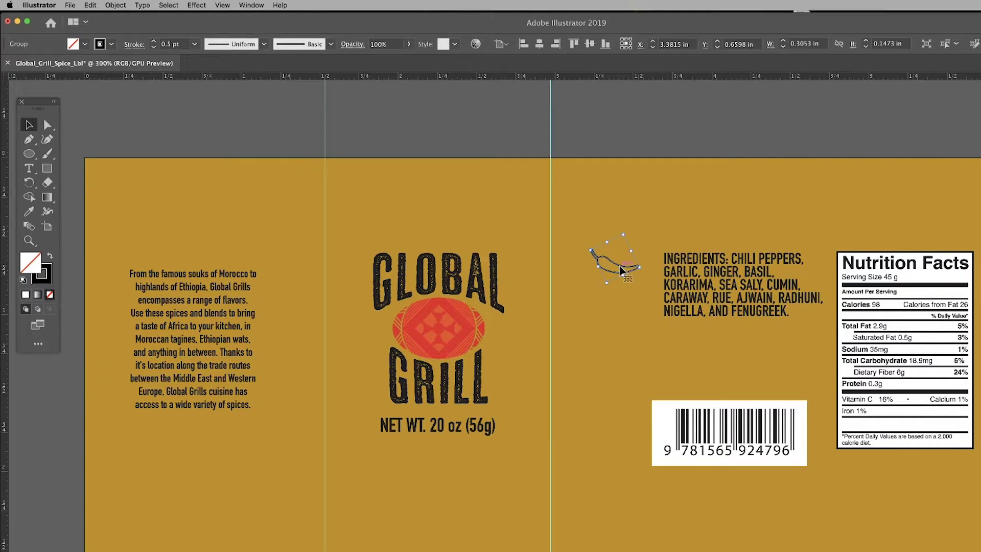
click(91, 6)
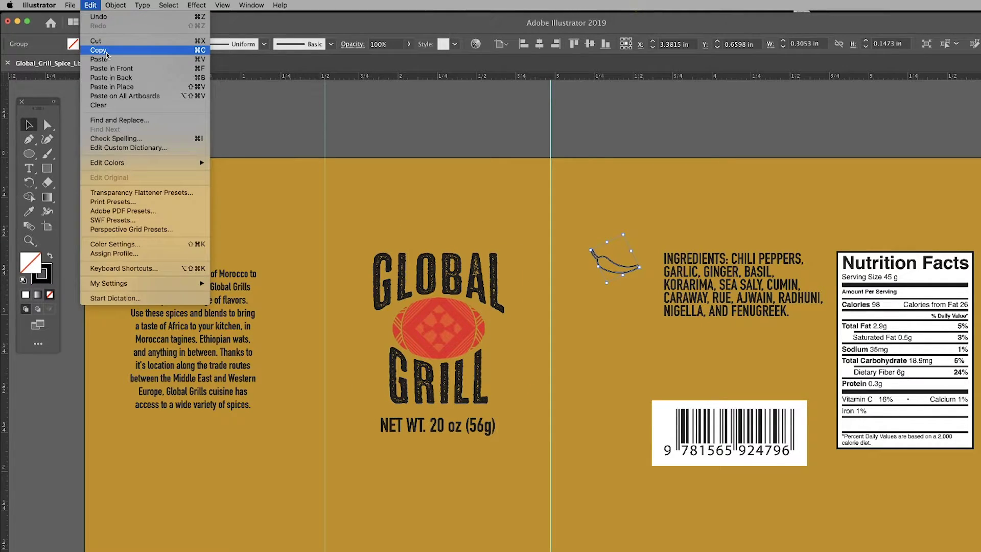
click(98, 50)
click(91, 5)
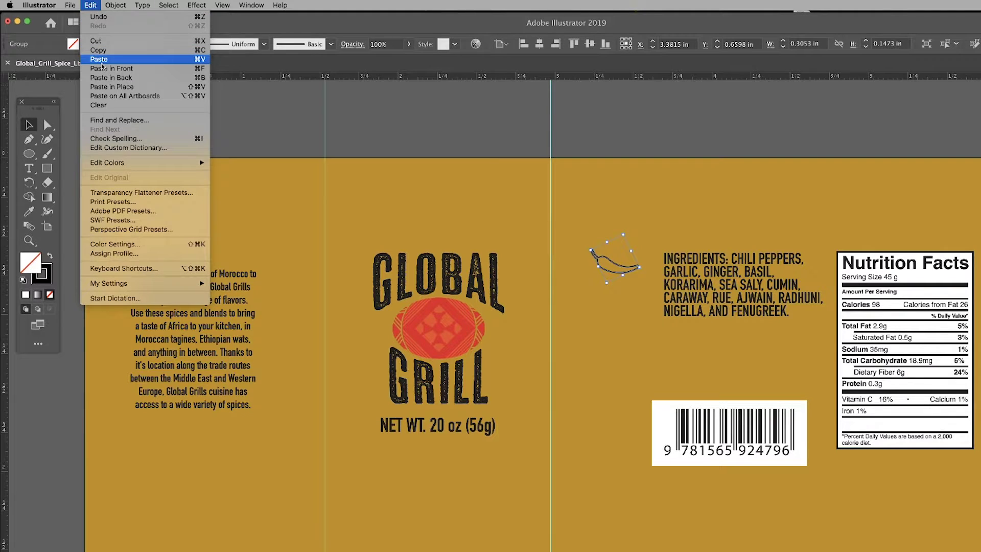
click(106, 68)
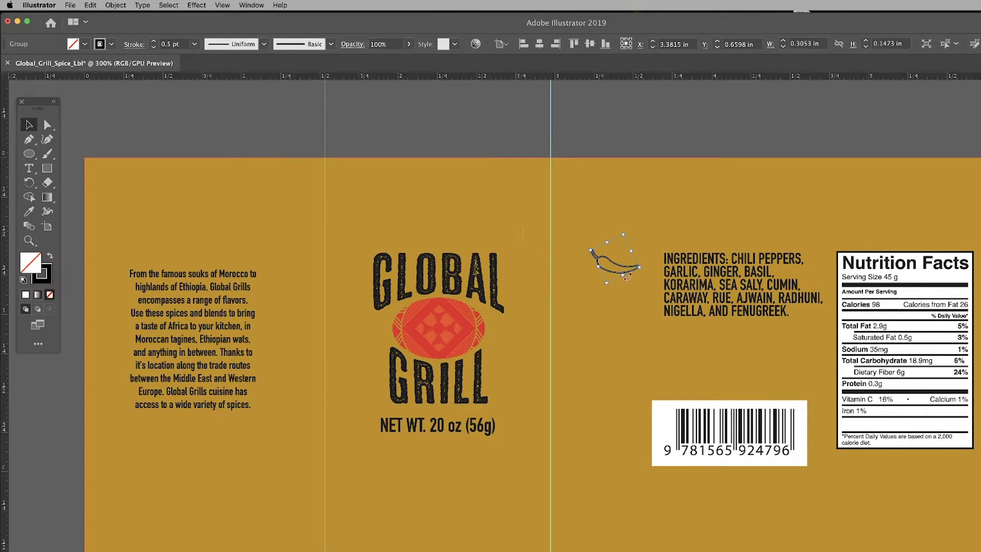
drag(617, 267, 617, 293)
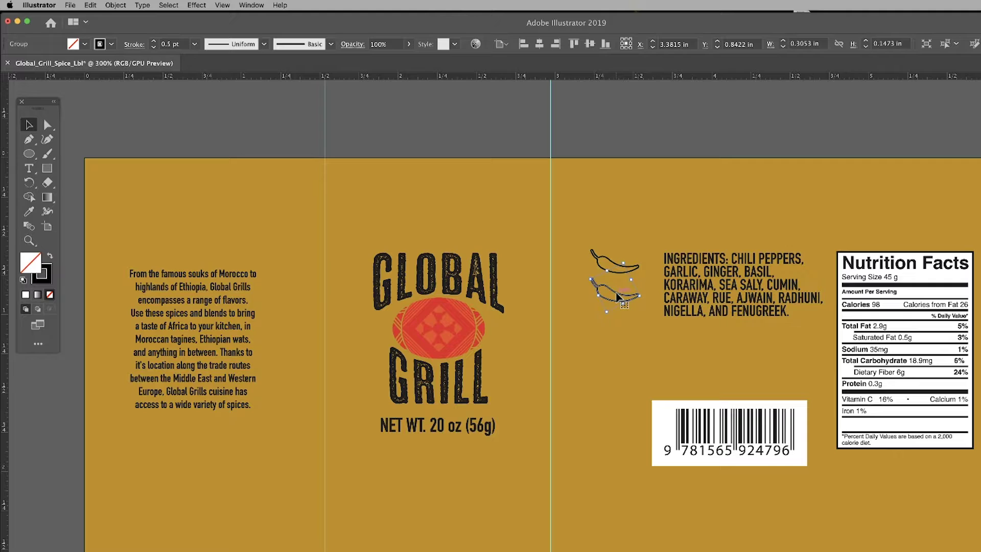
click(50, 256)
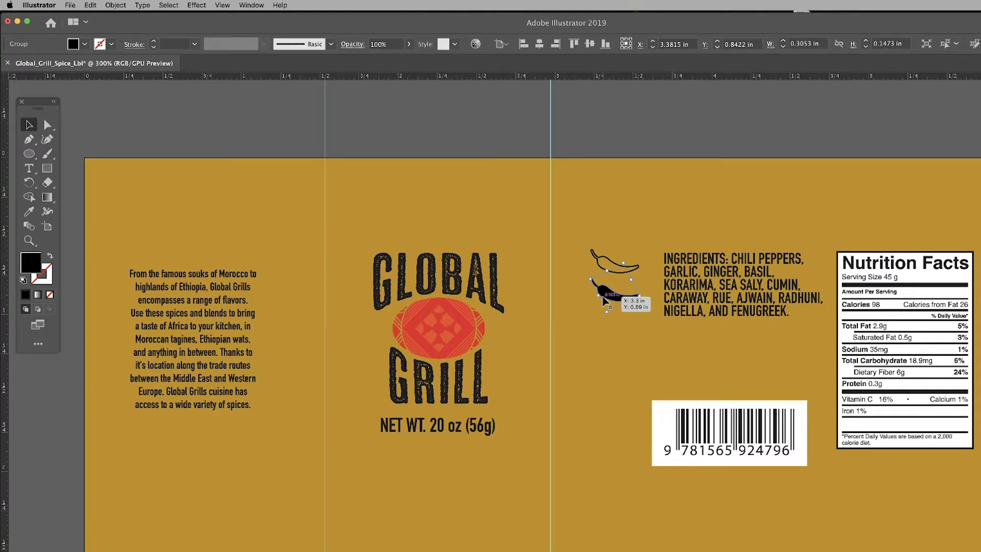
Step: Duplicate the solid black chili twice downward to make a column of four chilies, and group all four
drag(607, 299, 612, 360)
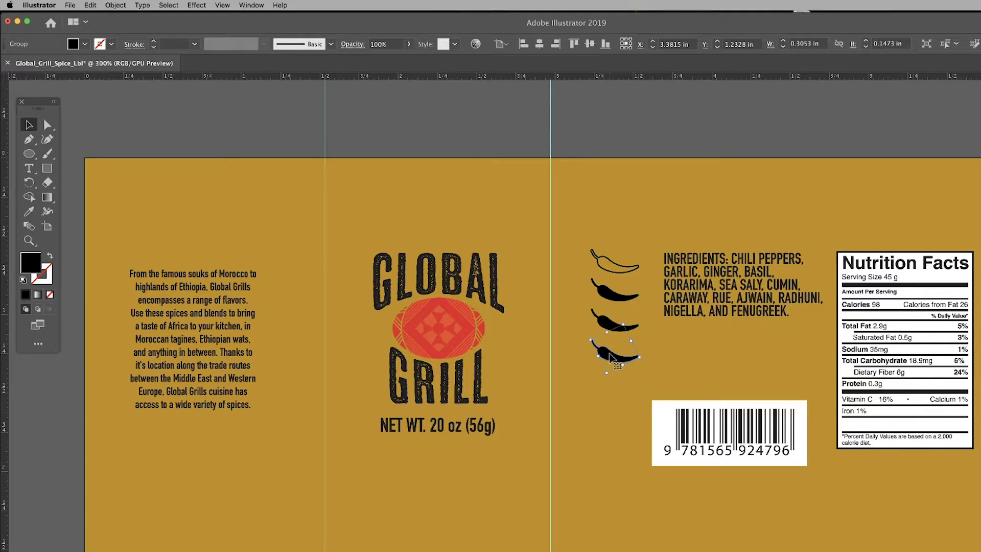
shift+click(611, 326)
shift+click(608, 303)
shift+click(612, 262)
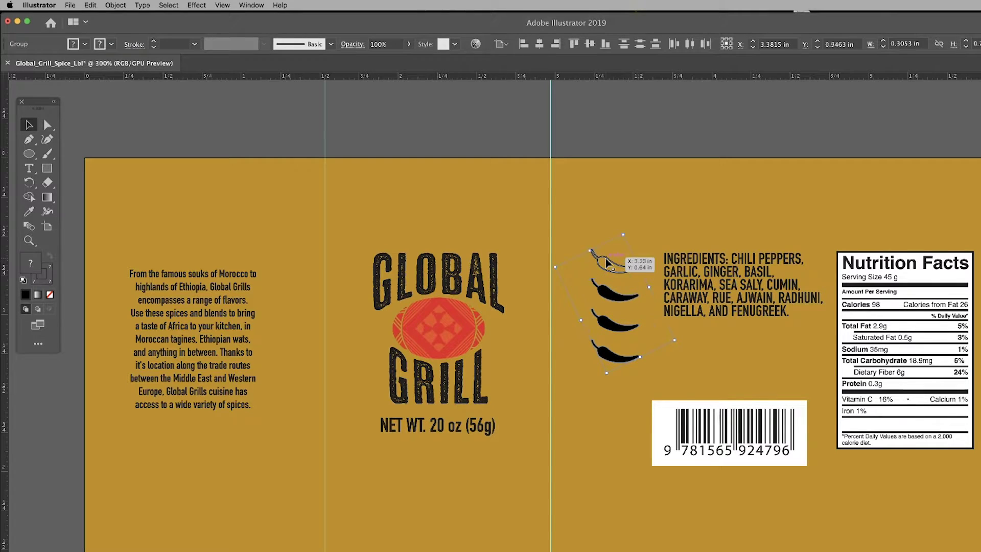
key(super+g)
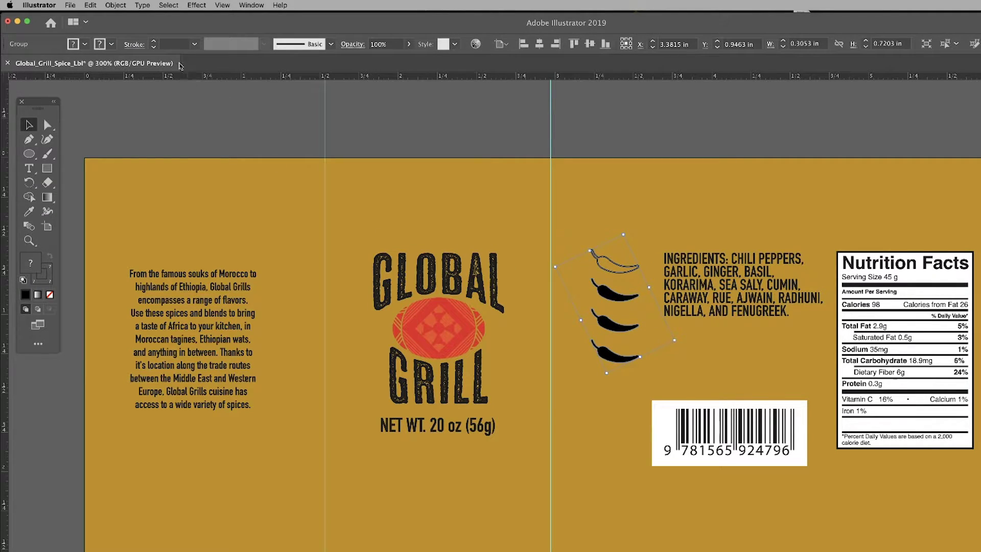
click(201, 122)
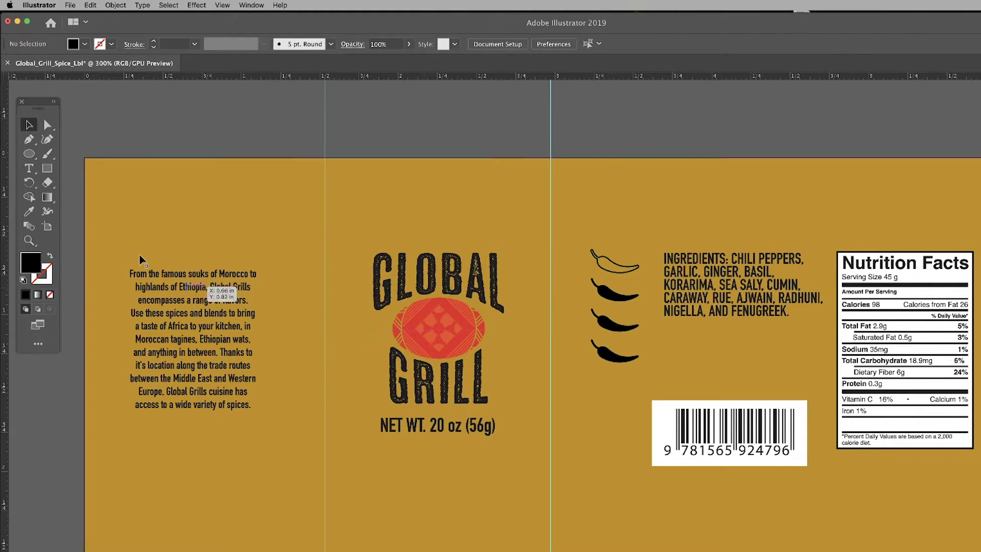
Step: Add the centered text "Grill Rub" in 9 pt Helvetica Regular above the barcode, as wide as its white background
click(28, 171)
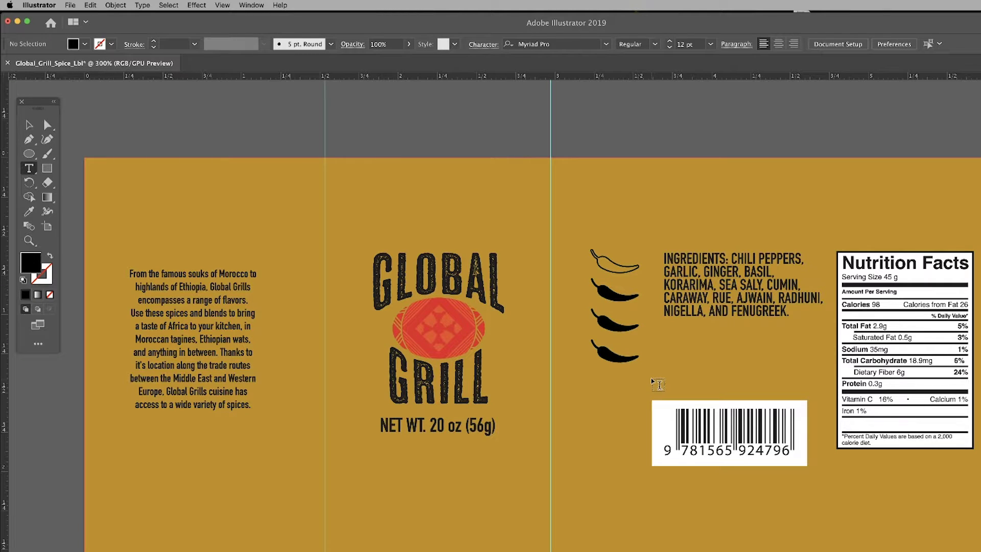
drag(651, 377, 807, 403)
key(super+shift+c)
text(Grill Rub)
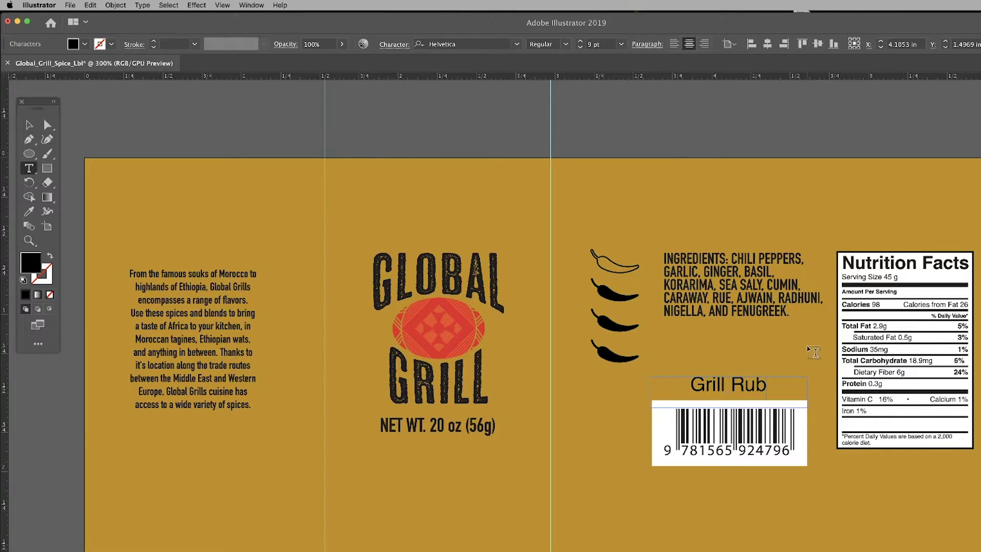
Step: Move the Grill Rub text slightly down toward the barcode and line up the chilies, ingredients and barcode beside the Nutrition Facts
click(28, 125)
drag(744, 384, 744, 389)
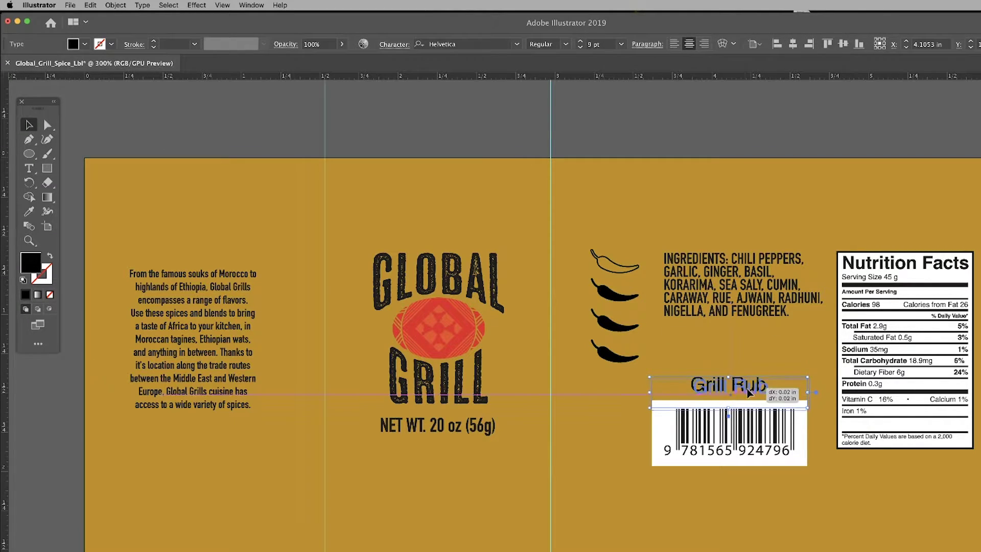
shift+click(748, 439)
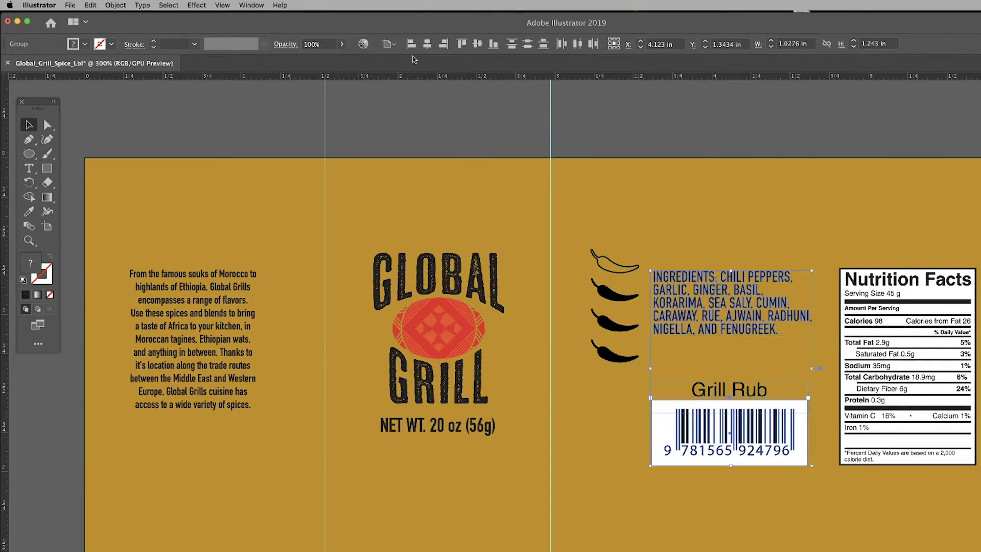
click(614, 385)
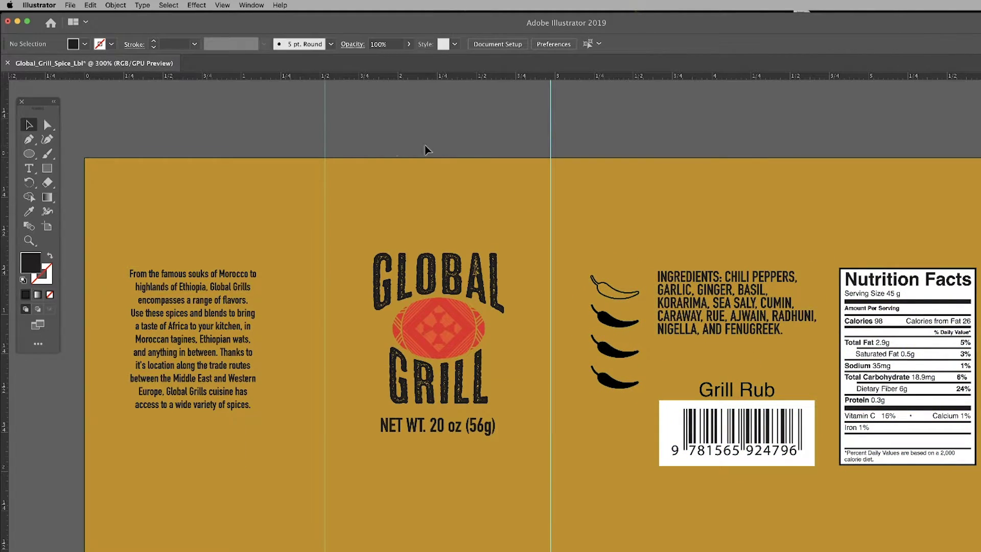
Step: Place the linked image SPICES_181218549.jpeg from the Links folder across the label's full 5.78 in width, starting at its upper-left corner
click(70, 5)
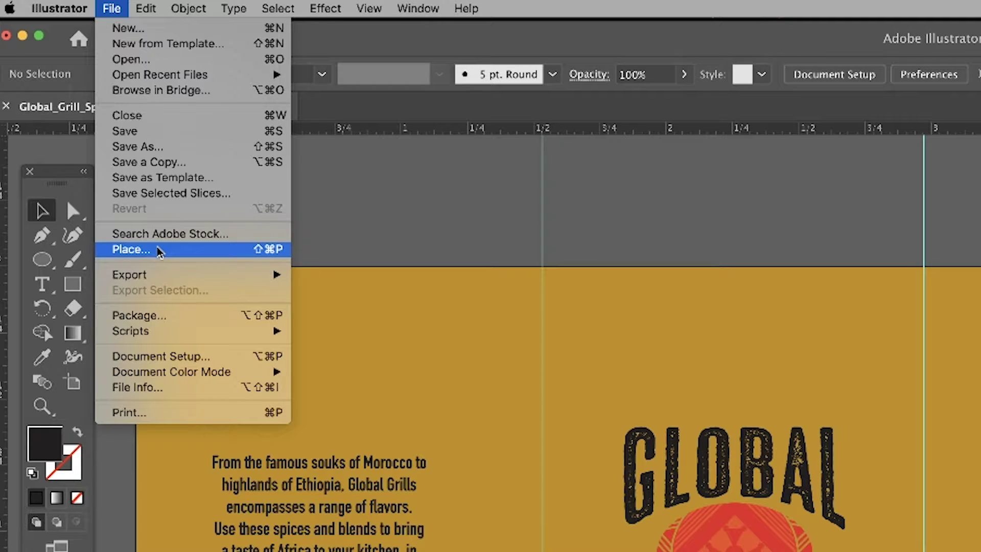
click(159, 250)
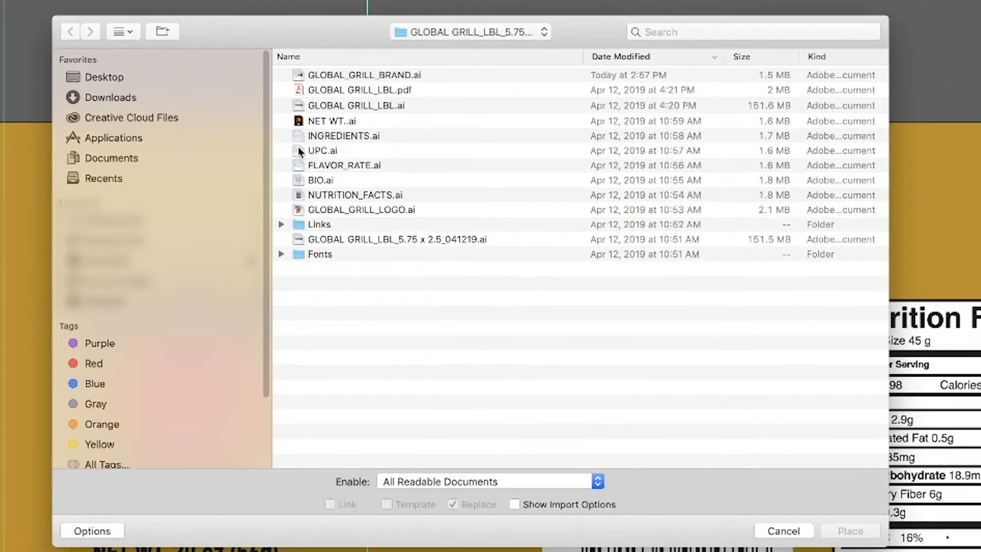
double_click(318, 227)
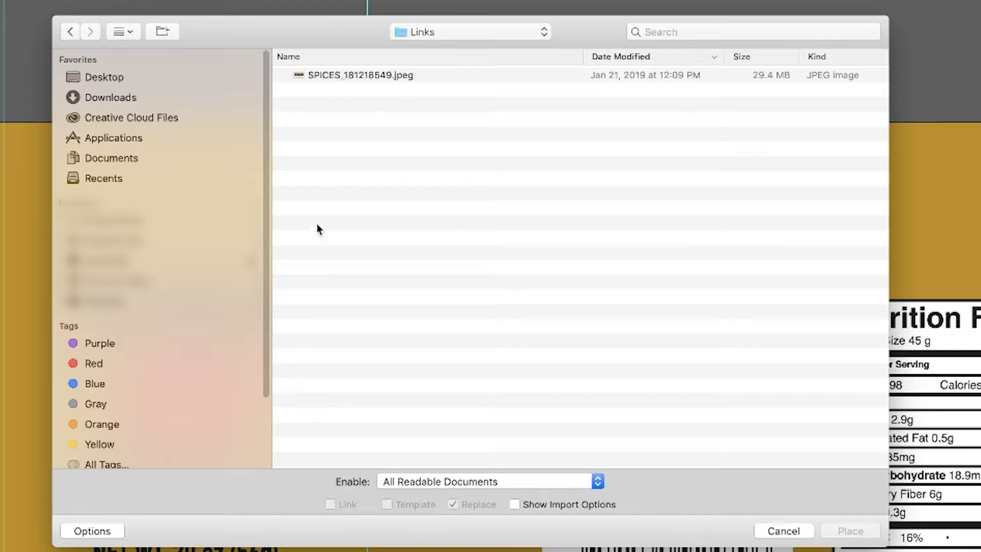
click(353, 76)
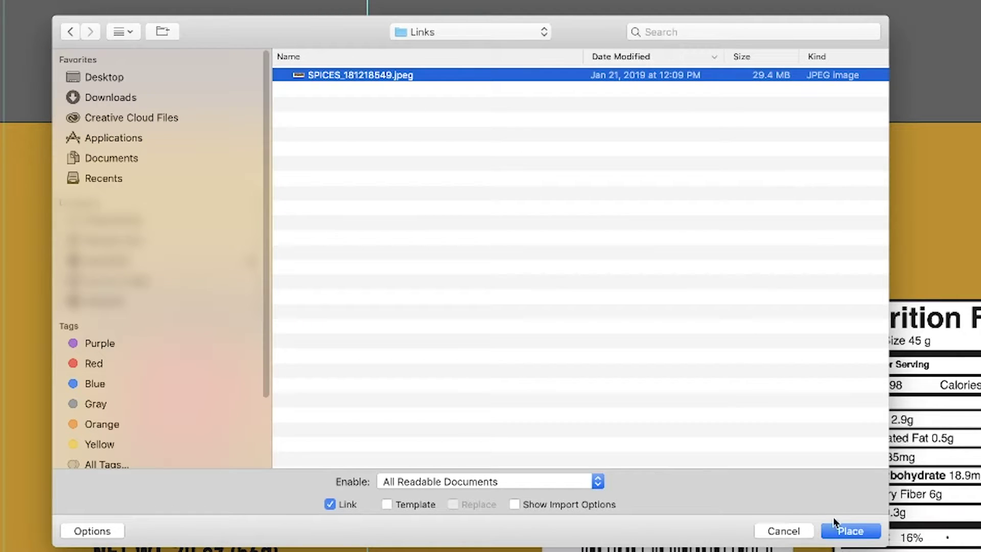
click(854, 531)
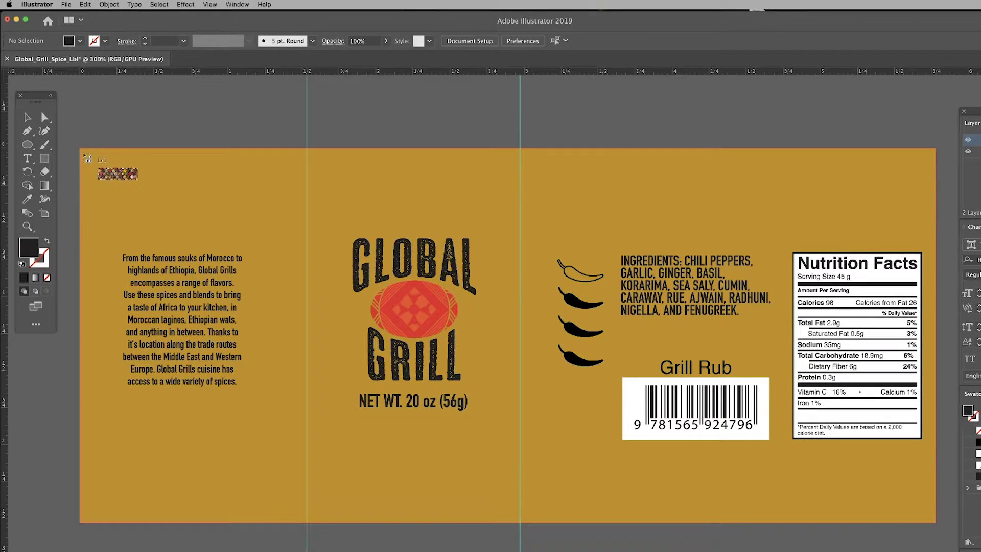
drag(80, 148, 938, 444)
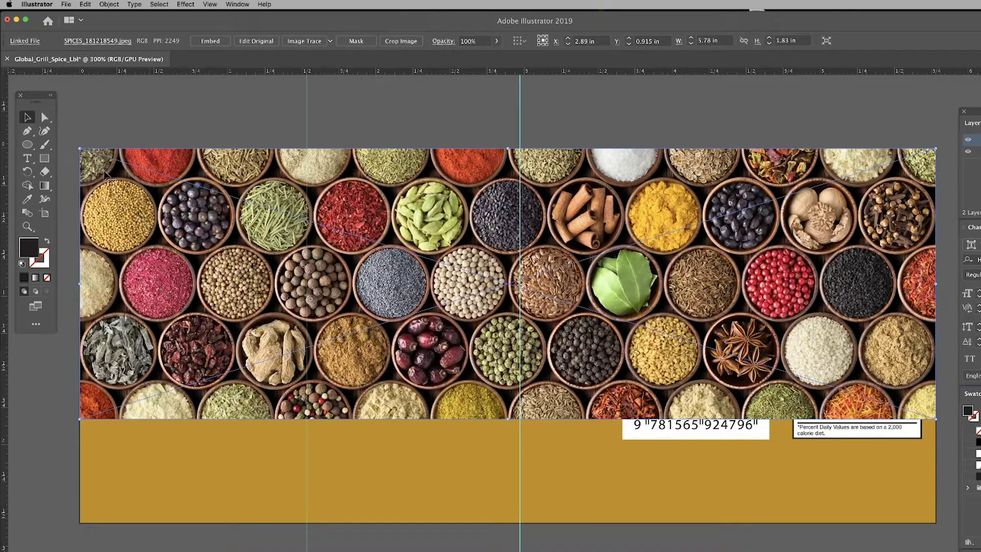
Step: Move the spices photo straight up so only its lower rows of bowls overlap the label's upper part, and deselect it
click(26, 118)
drag(450, 353, 439, 229)
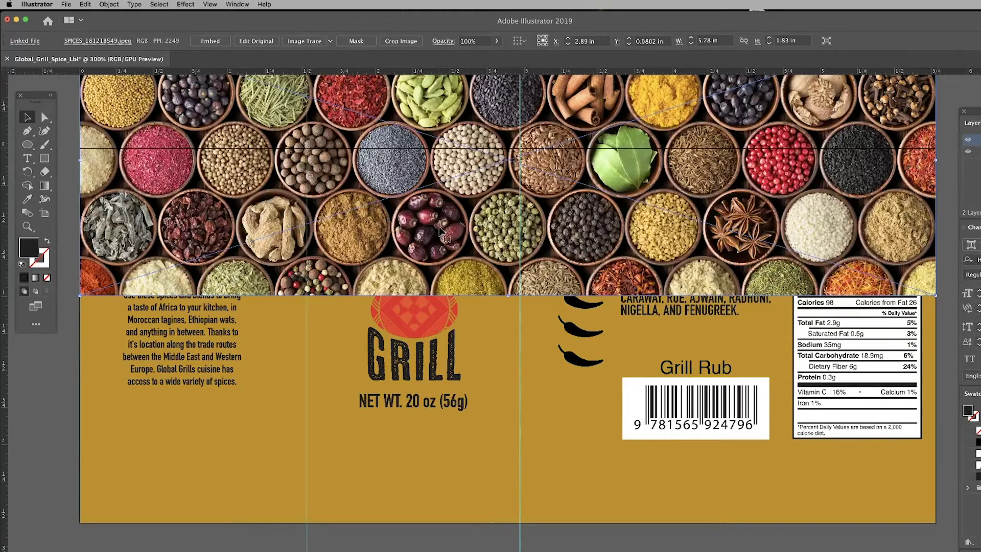
drag(441, 229, 441, 214)
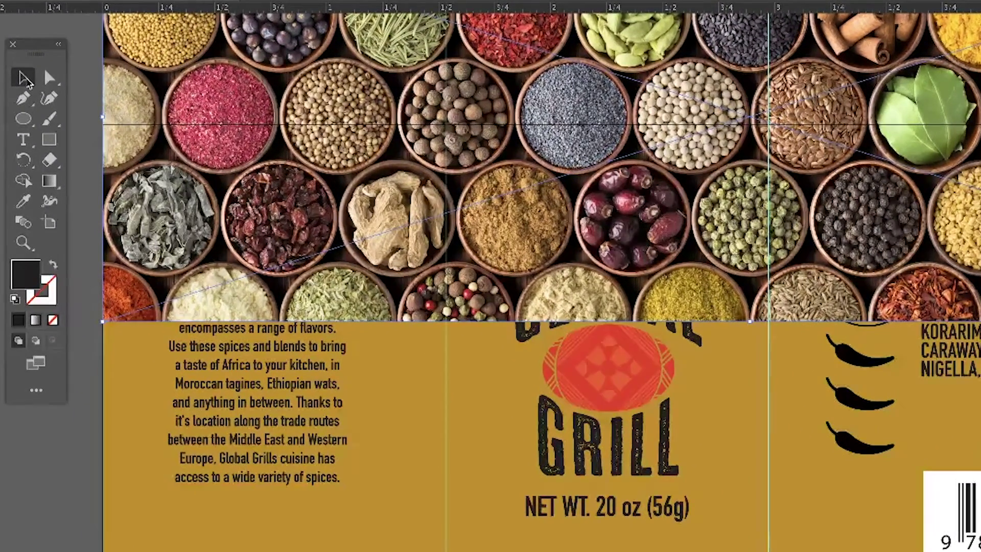
click(87, 114)
Step: Draw a black circle about 0.53 in wide covering the leftmost full spice bowl, touching the label's left edge
click(24, 243)
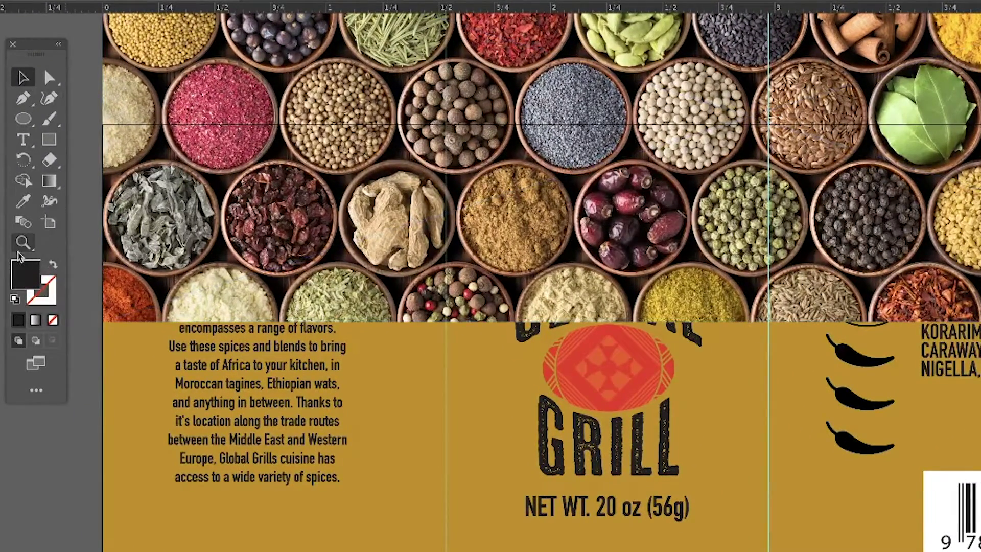
drag(90, 131, 475, 450)
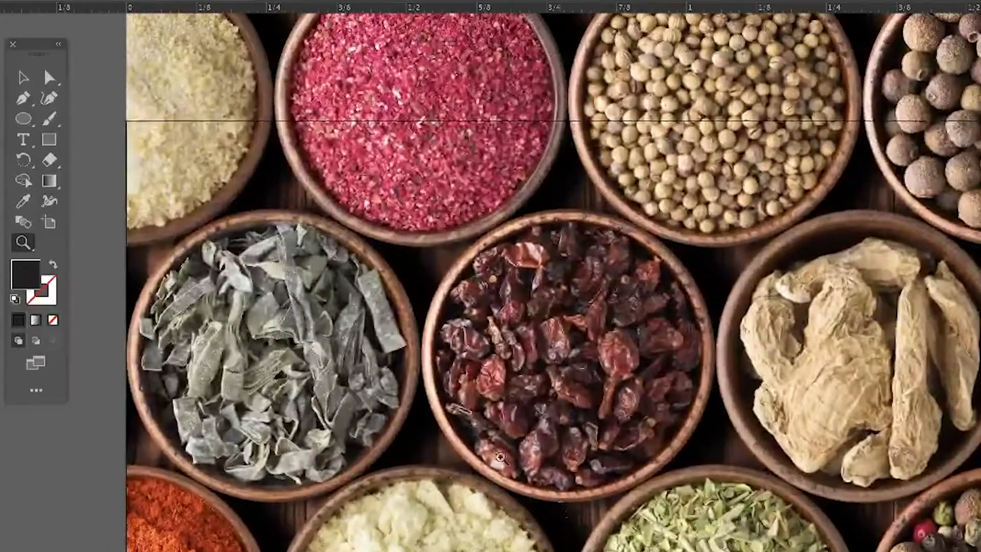
click(24, 118)
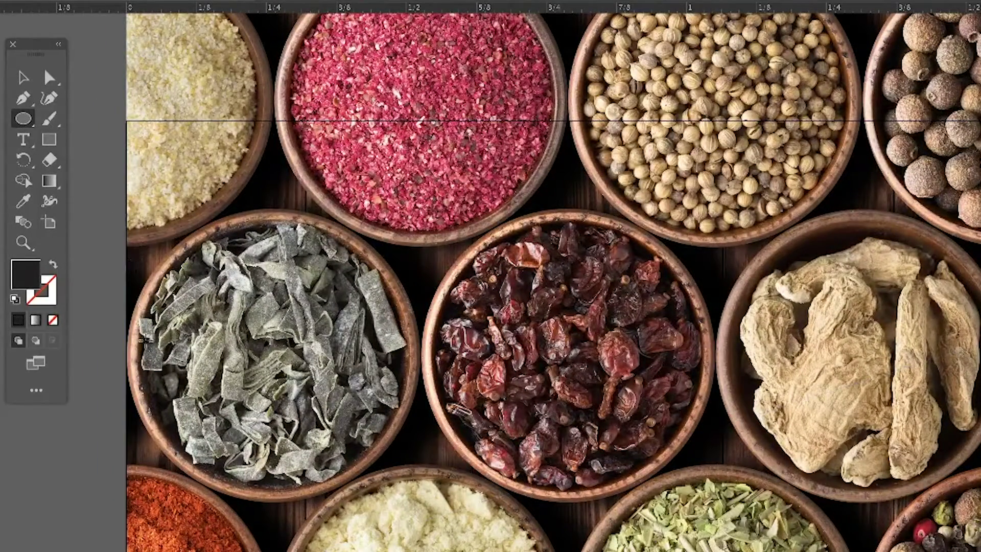
mouse_move(126, 214)
mouse_down()
mouse_move(328, 322)
mouse_move(430, 408)
mouse_move(414, 413)
mouse_up()
key(v)
drag(414, 213, 421, 206)
Step: Duplicate the black circle side by side over the same row of bowls until the row reaches the label's right edge
drag(382, 304, 677, 304)
drag(663, 354, 937, 354)
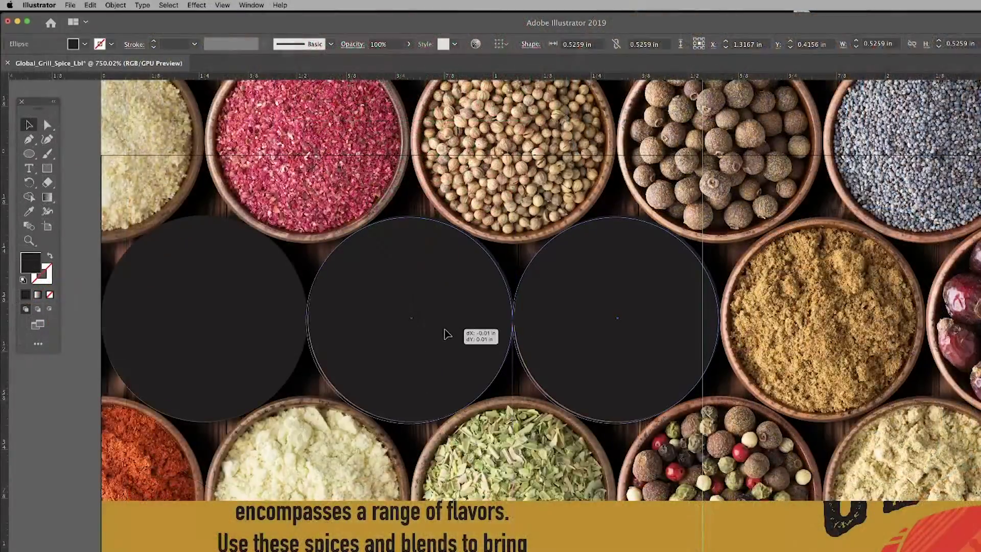
drag(445, 332, 702, 313)
drag(174, 320, 584, 320)
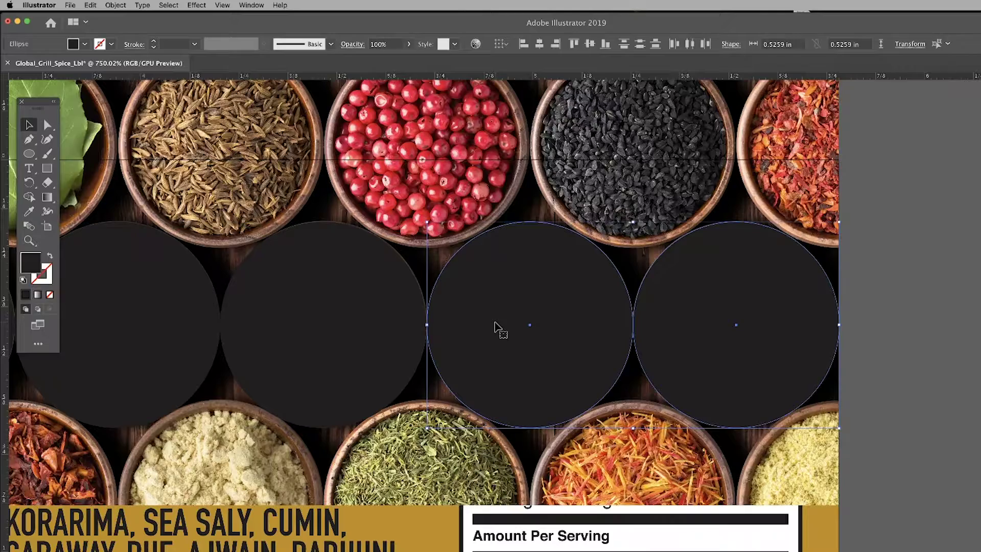
Step: Draw a black rectangle about 5.80 × 0.44 in from the label's upper edge across its full width, overlapping the upper part of the circles
key(super+minus)
key(super+minus)
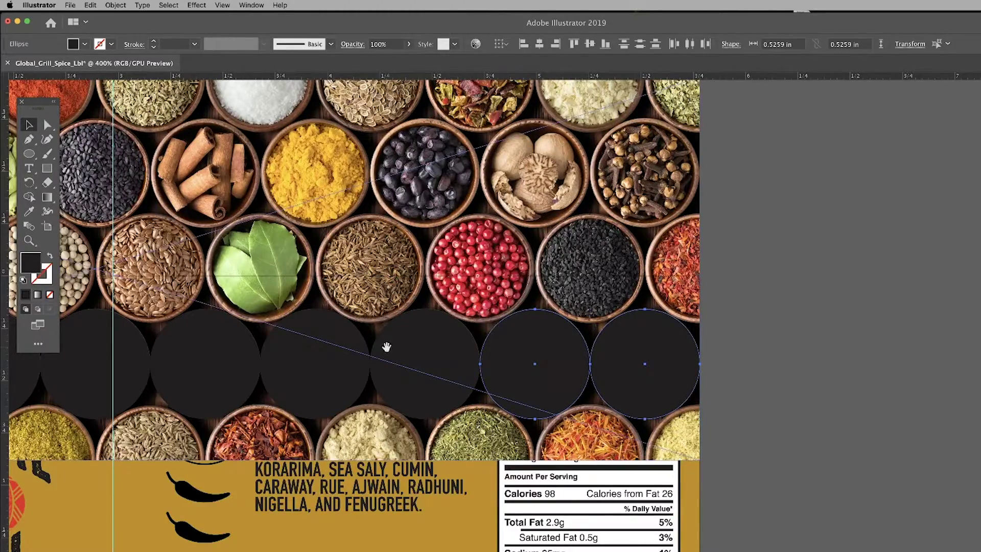
scroll(396, 343, left, 10)
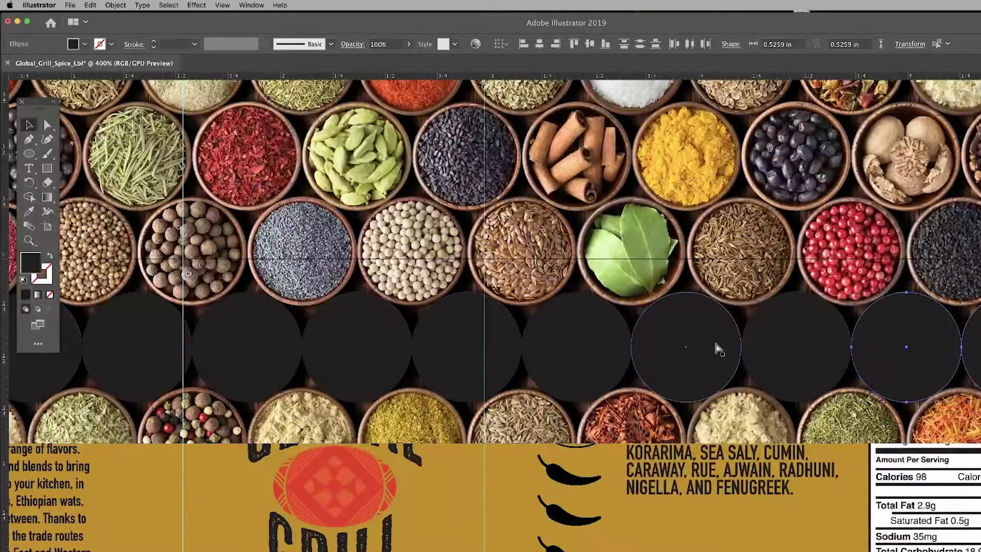
key(super+minus)
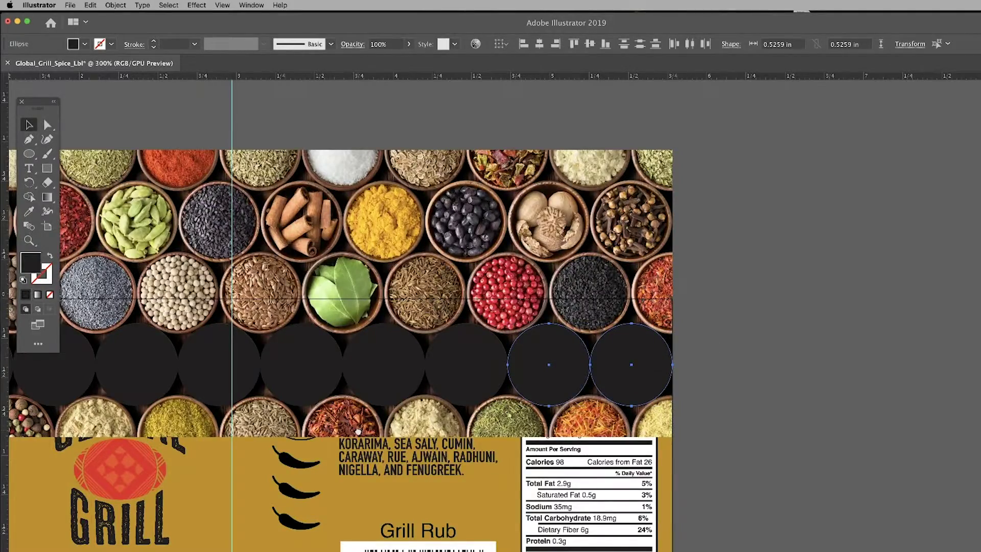
scroll(358, 431, left, 10)
scroll(358, 432, down, 3)
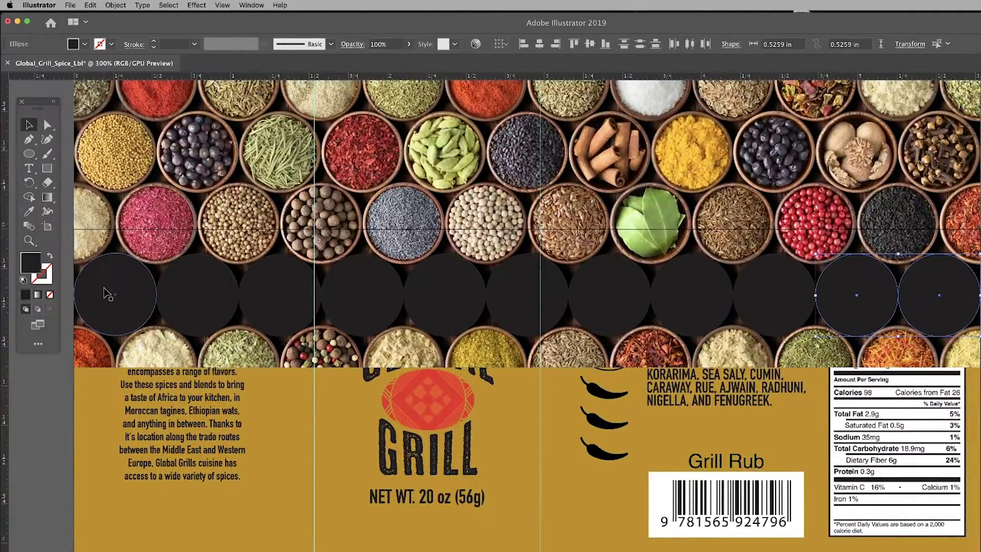
click(47, 168)
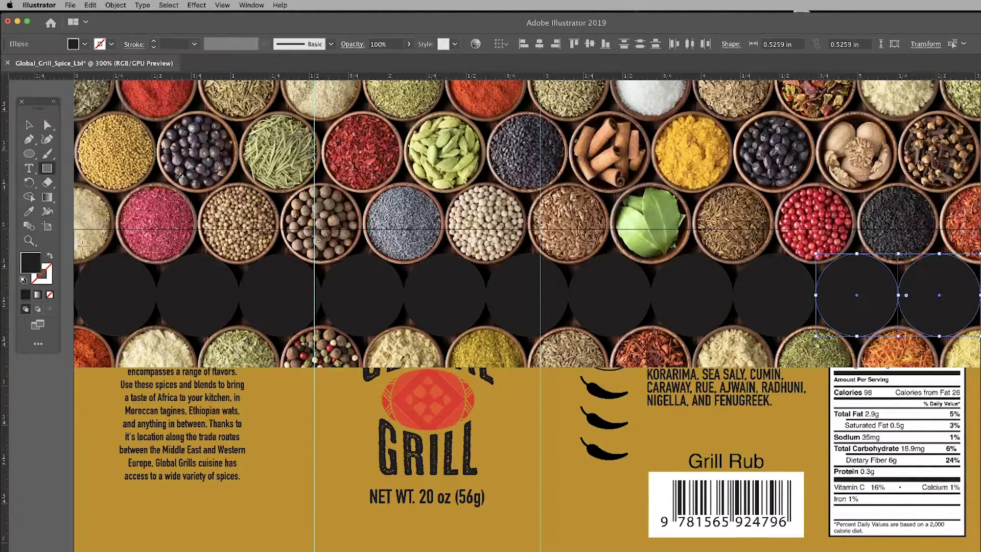
drag(74, 231, 978, 283)
drag(527, 255, 529, 263)
click(29, 126)
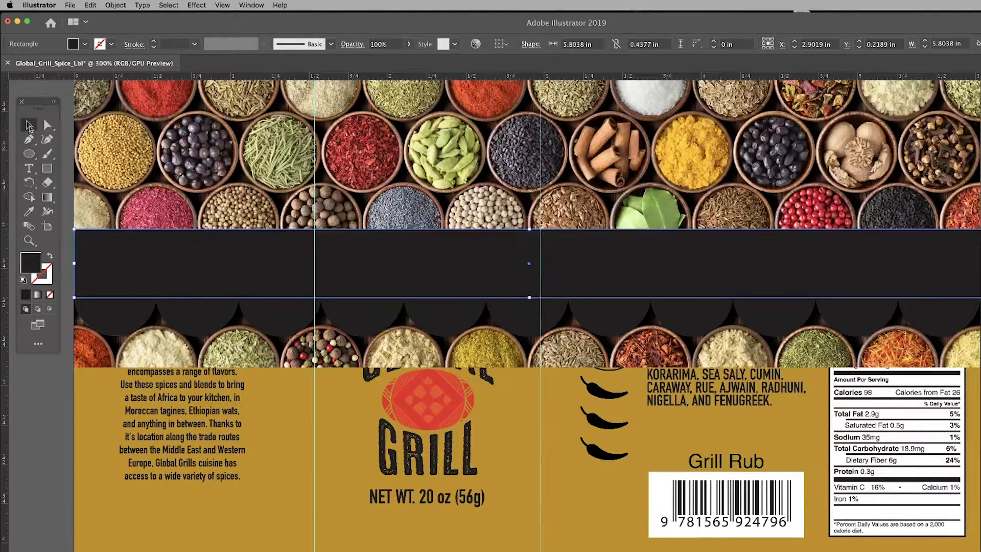